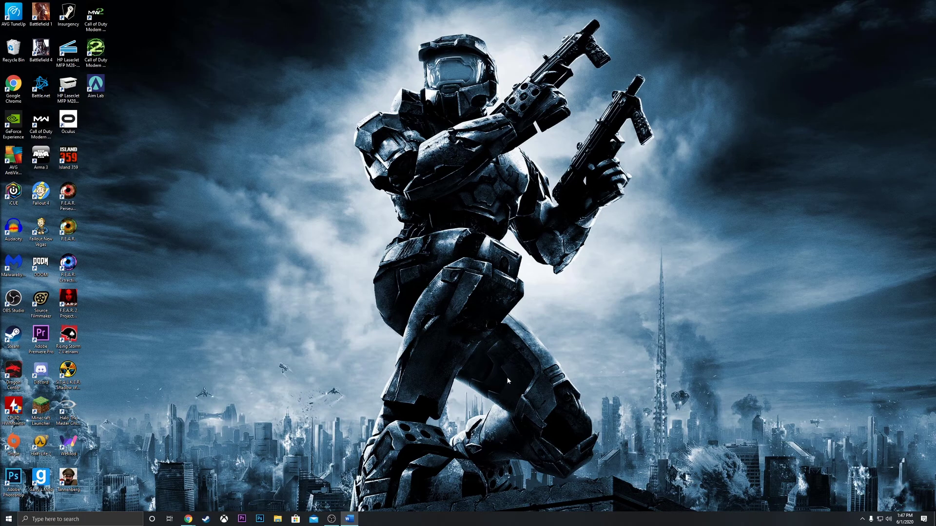
- Focus the Windows desktop and drag selection boxes across it
left_click(499, 324)
left_click_drag(585, 119, 318, 511)
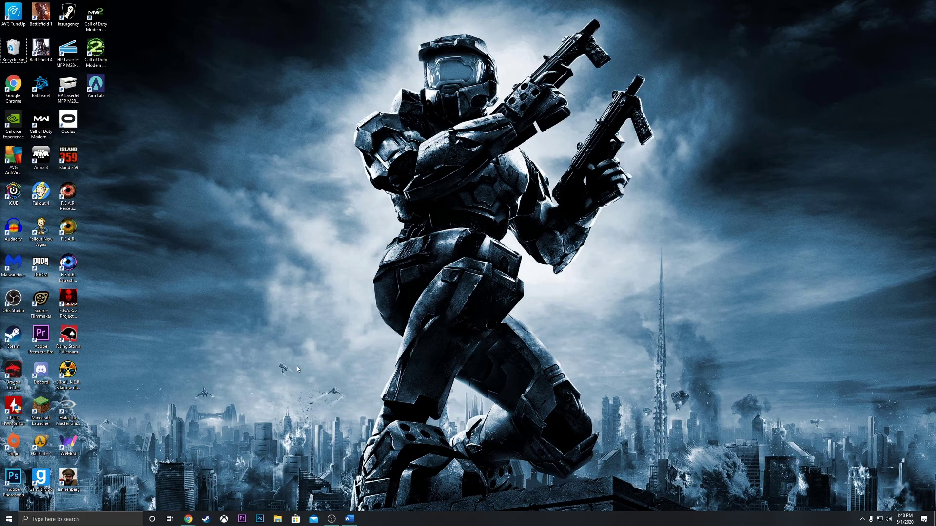
left_click_drag(286, 82, 619, 352)
left_click_drag(548, 87, 243, 380)
left_click_drag(282, 72, 603, 501)
left_click_drag(270, 115, 666, 511)
left_click_drag(339, 65, 612, 512)
left_click_drag(268, 130, 691, 361)
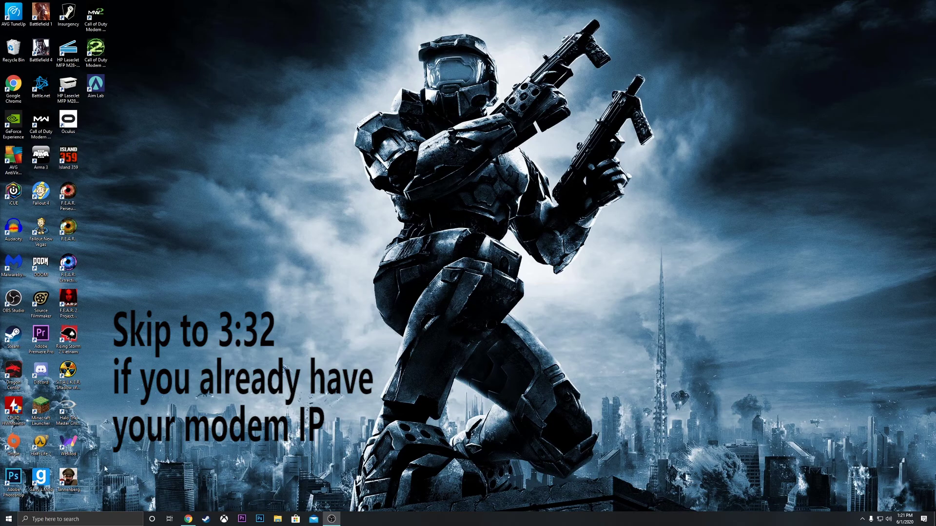
- Launch Command Prompt from a cmd search and centre its window
left_click(116, 519)
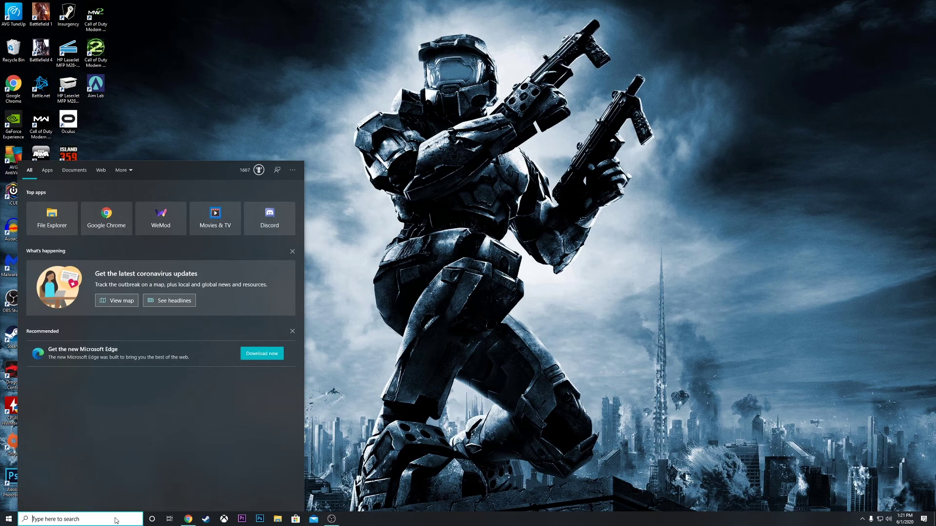
type("cmd")
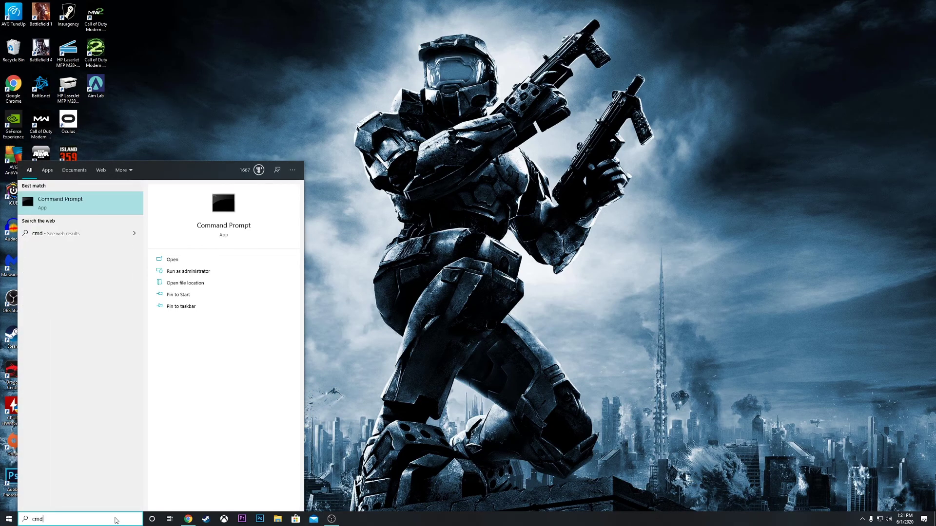
key("Return")
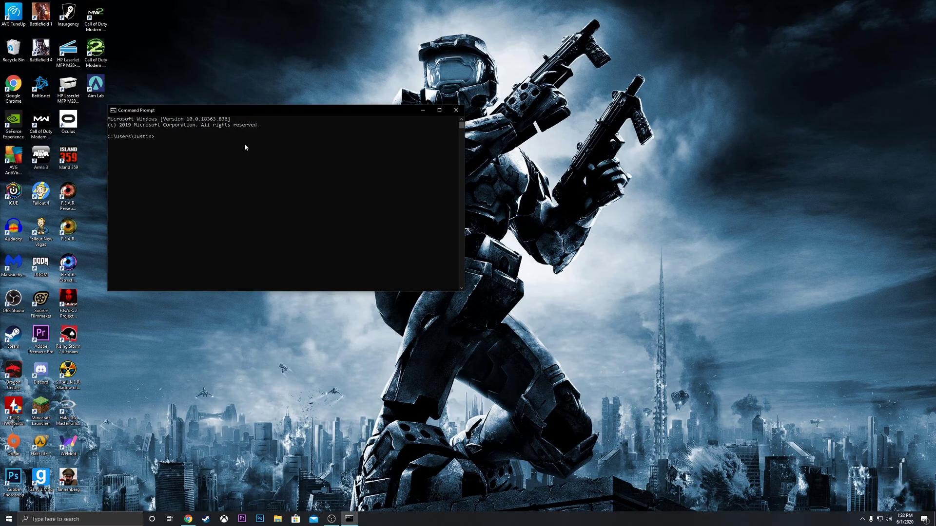
left_click_drag(268, 109, 404, 106)
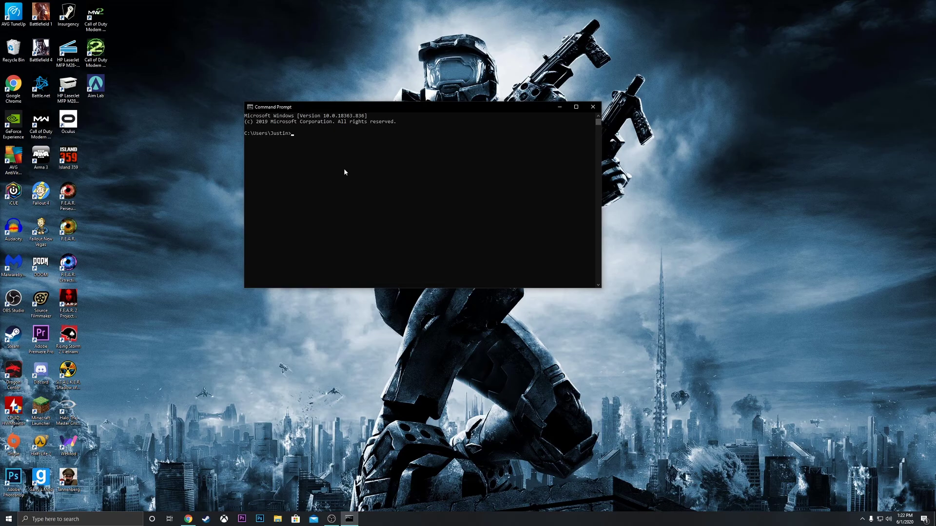
- Run ipconfig to list the network adapter details
type("ipco")
key("BackSpace")
type("onfig")
key("Return")
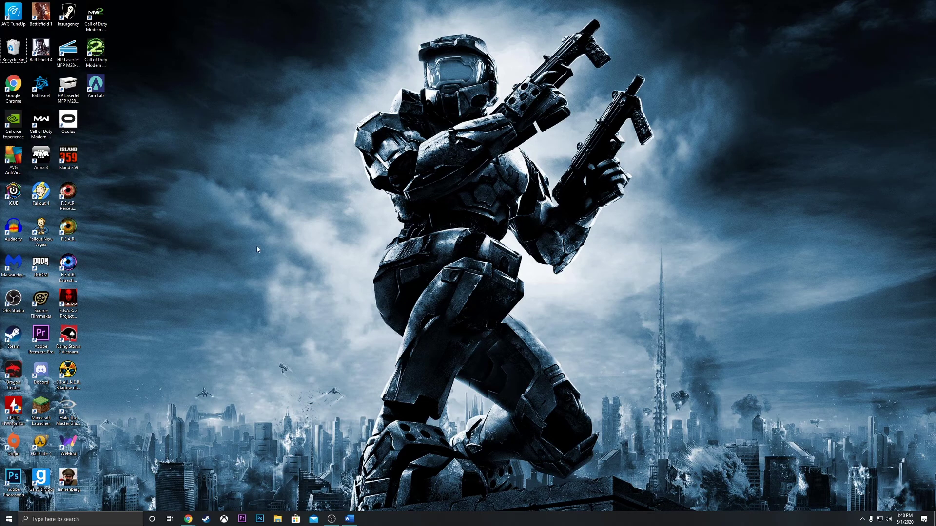
- Restore the Chrome window and enter 192.168.1.11 in the address bar
left_click_drag(244, 133, 560, 344)
mouse_move(188, 518)
left_click(204, 486)
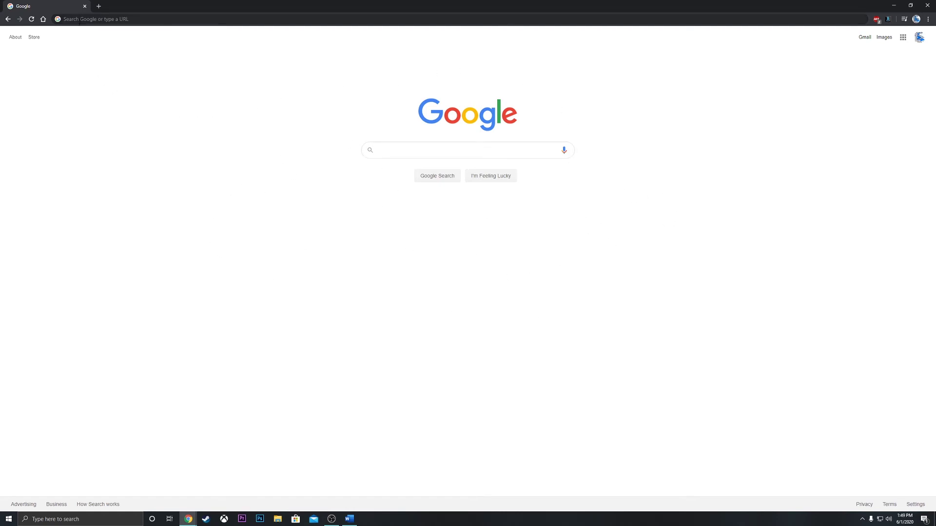
left_click(81, 20)
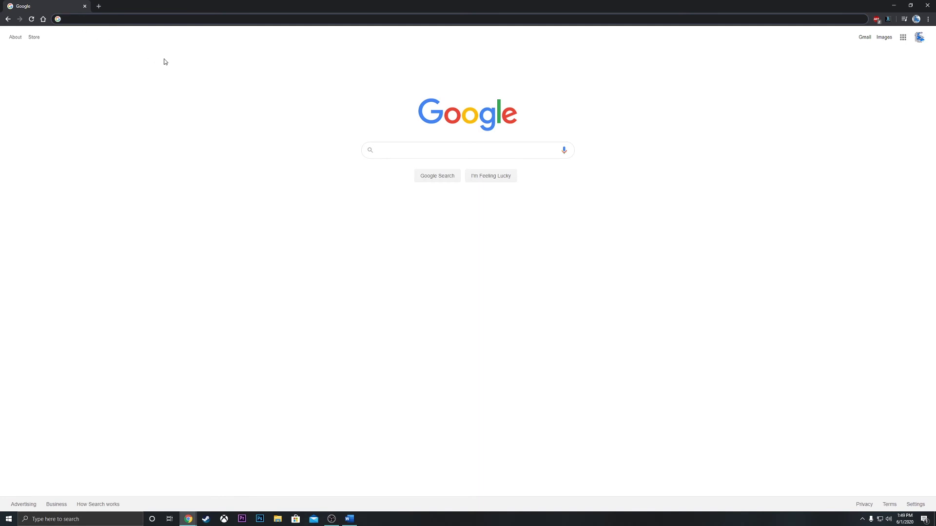
type("192.168.1.1")
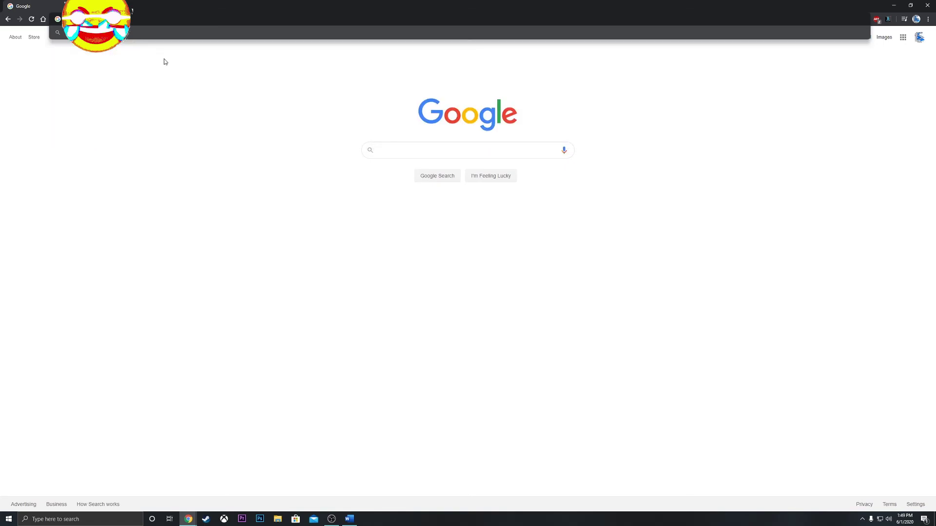
type("1")
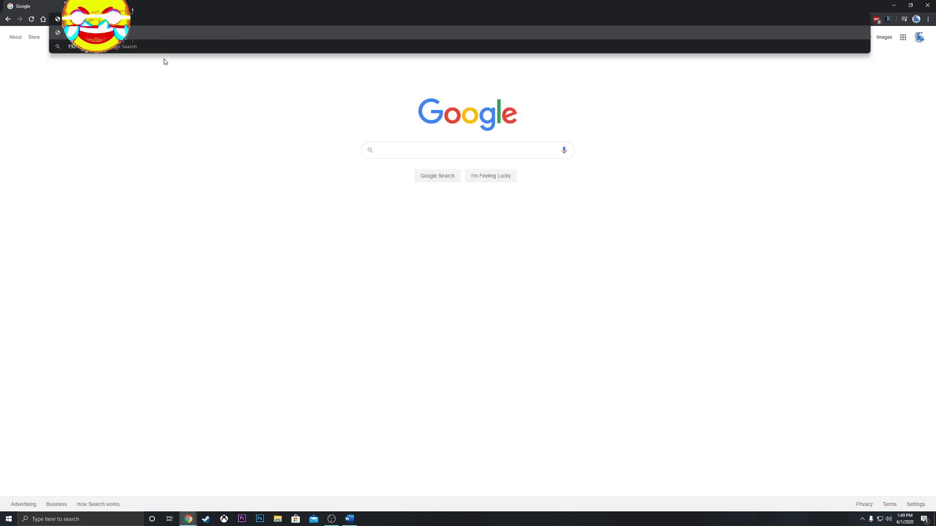
- Load the router's Device Status page and highlight XBOXONE in the home network devices
key("Return")
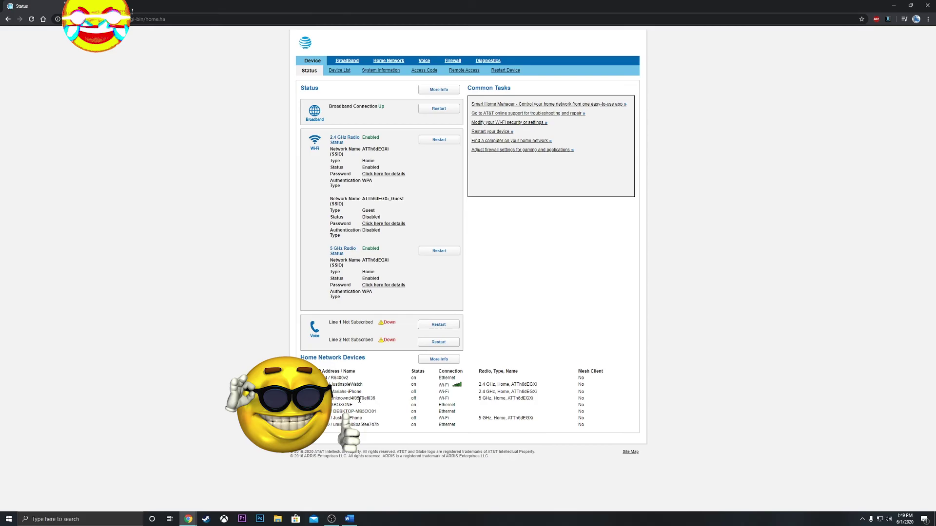
left_click_drag(354, 407, 331, 405)
left_click(358, 407)
left_click_drag(353, 405, 331, 406)
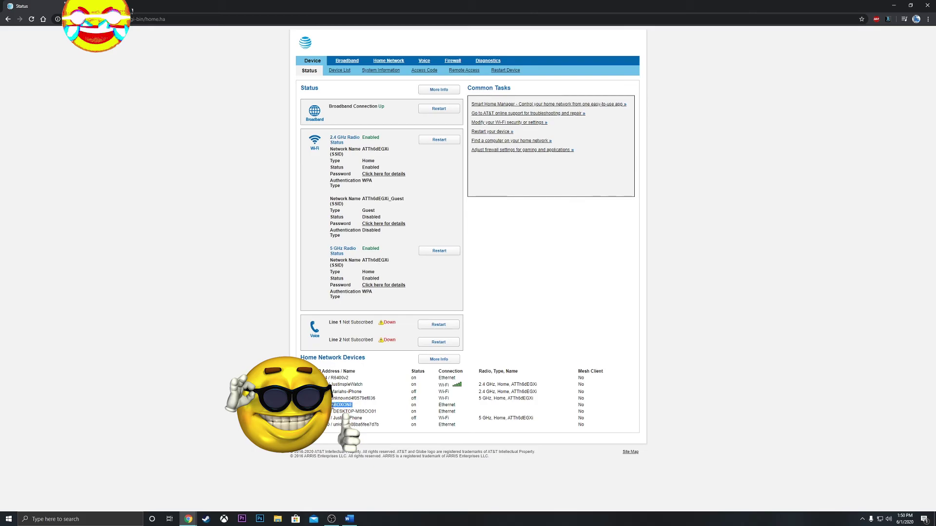
left_click(366, 415)
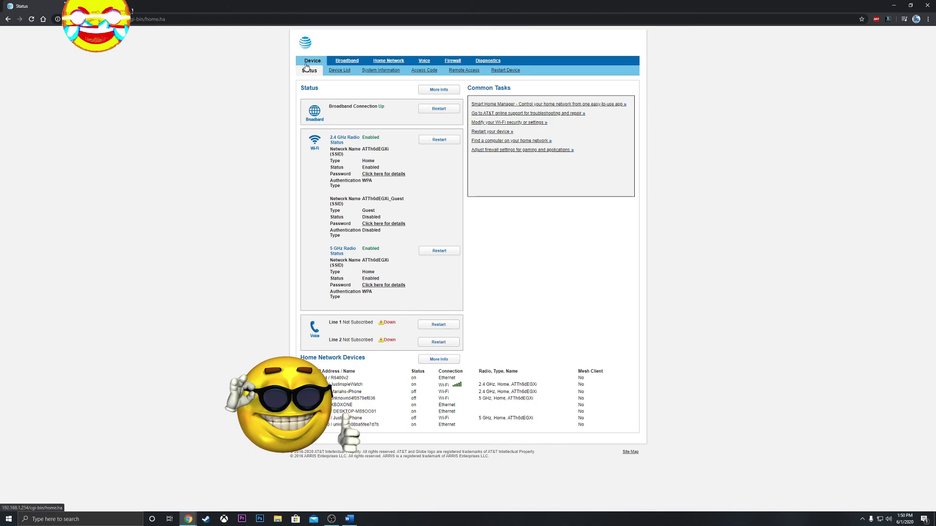
- Go to the Firewall section's NAT/Gaming page
left_click(459, 62)
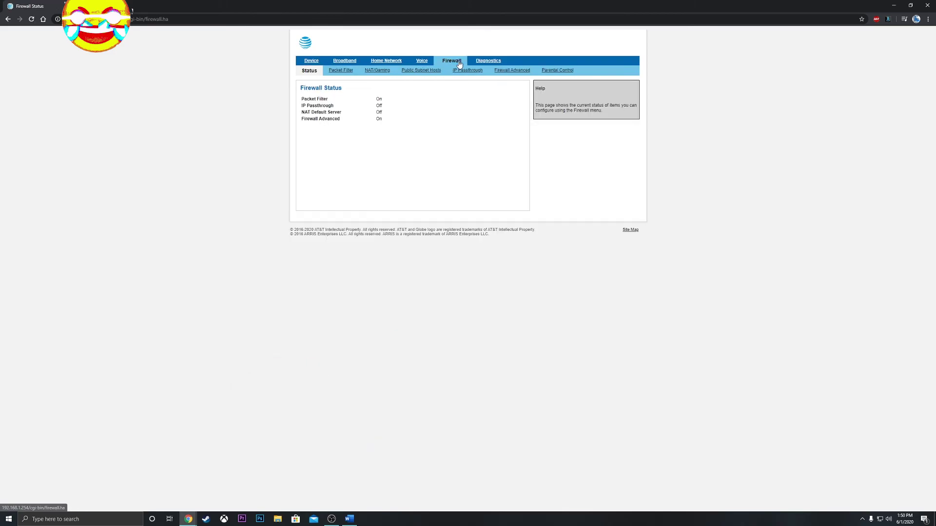
left_click(380, 72)
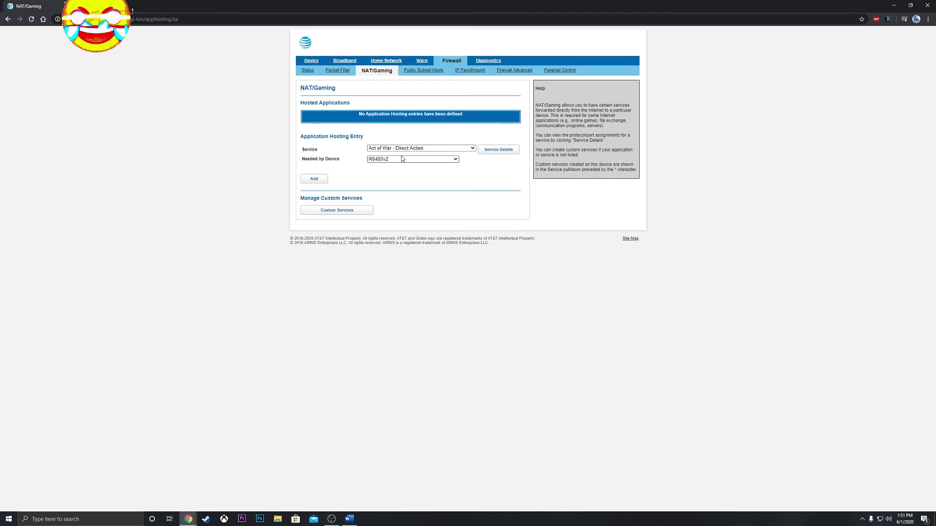
- Open the Custom Services manager and put the cursor in the Service Name field
left_click(336, 215)
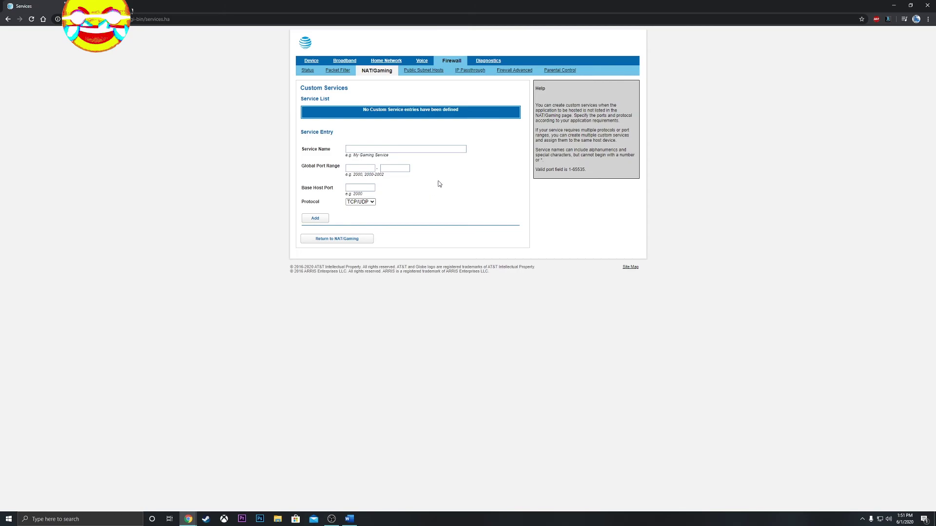
left_click(436, 148)
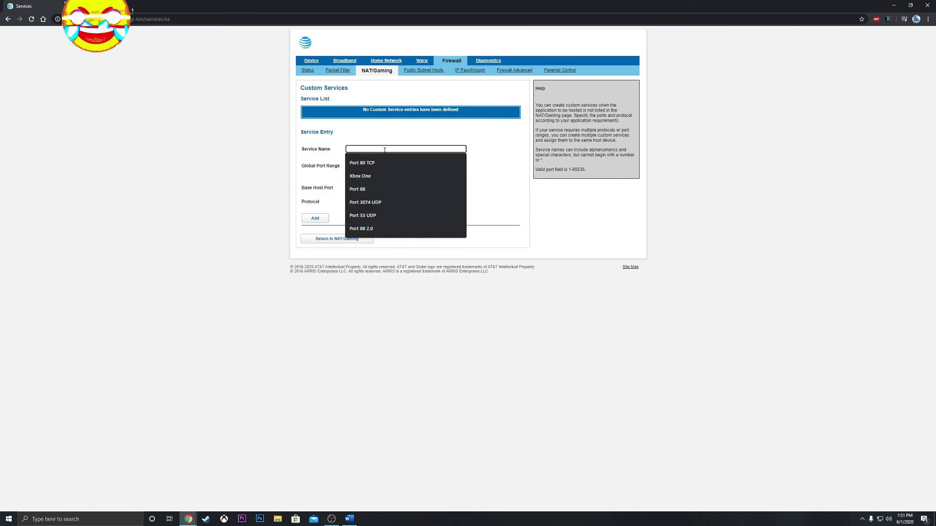
- Add 'Port 88 UDP' with port range 88–88, host port 88 and protocol UDP
type("Port 88")
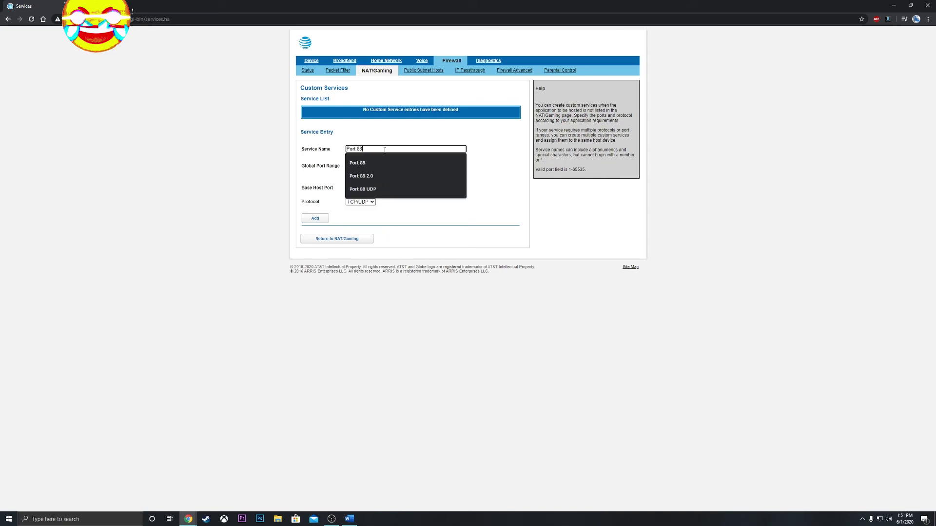
type(" UDP")
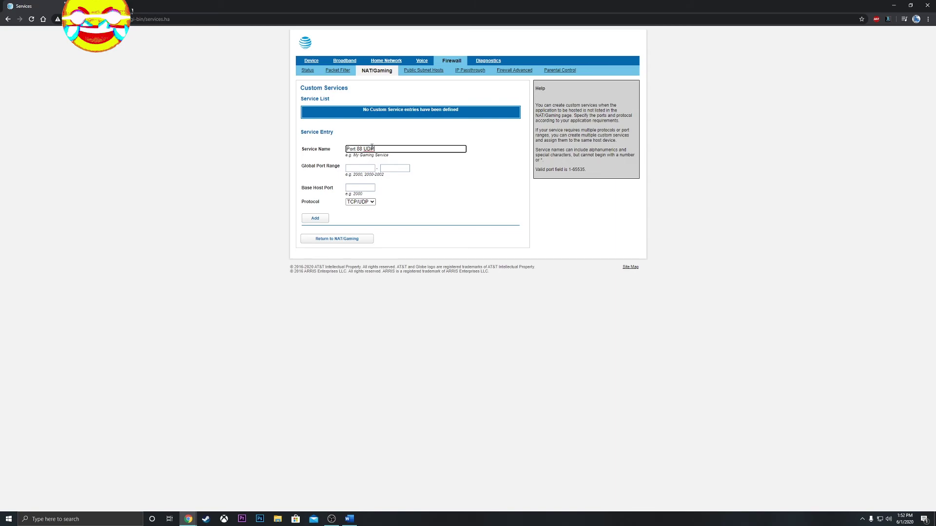
left_click(351, 168)
type("88")
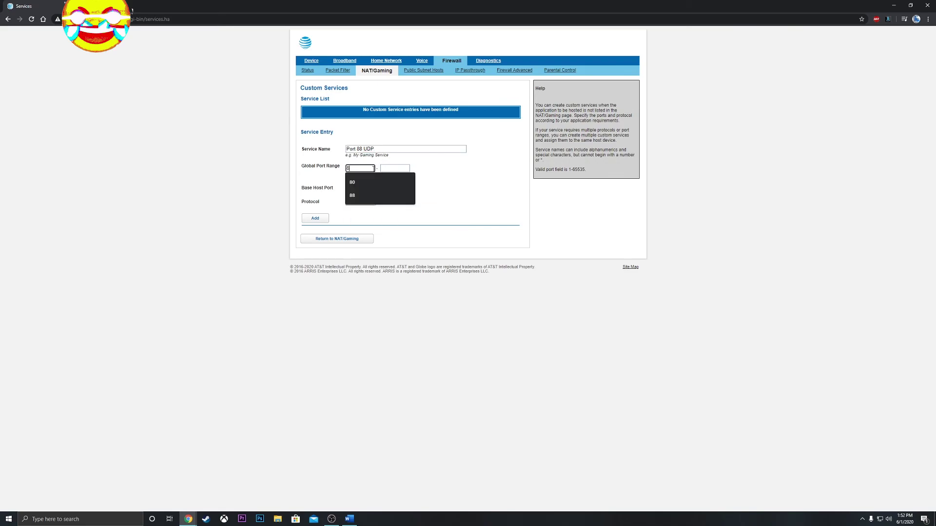
left_click(383, 168)
type("88")
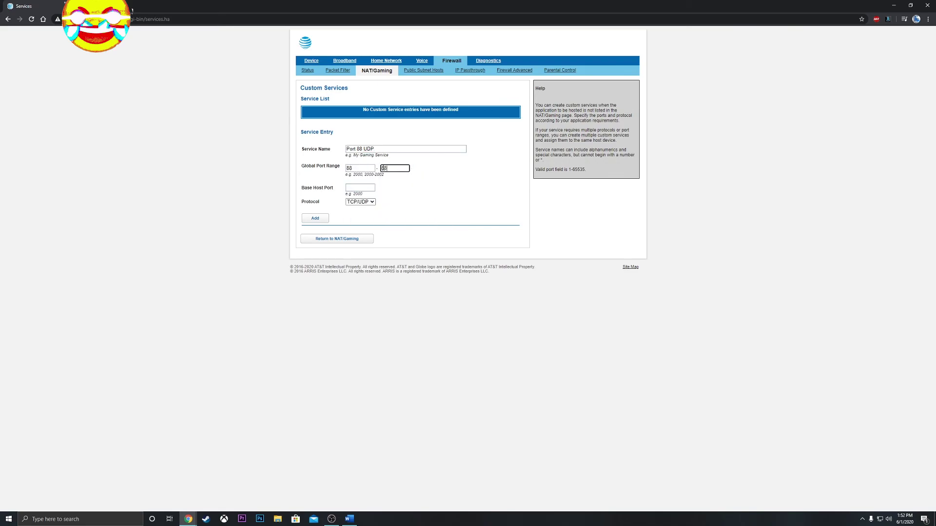
left_click(399, 184)
left_click(363, 187)
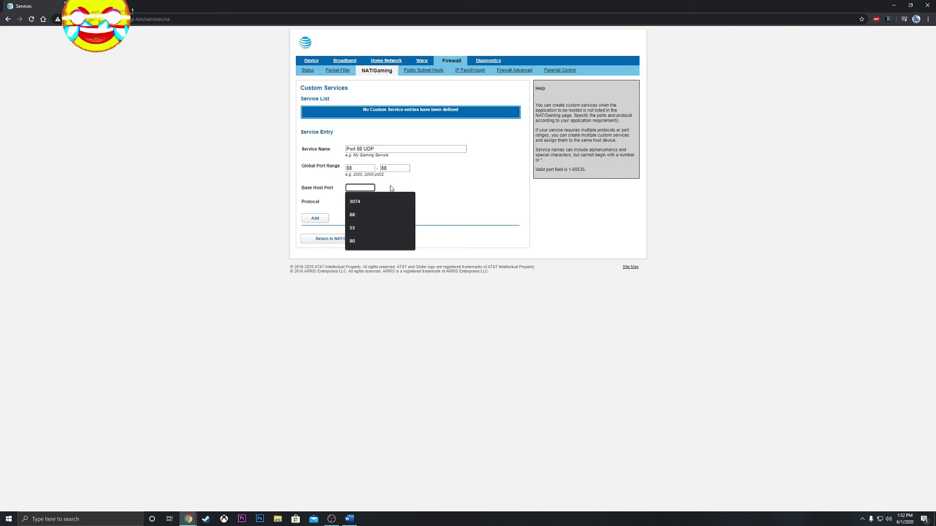
type("88")
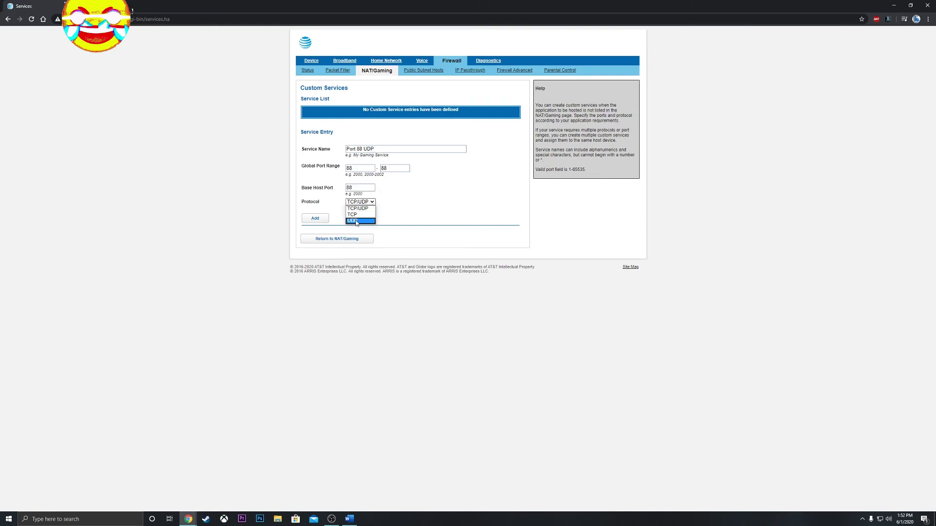
left_click(358, 221)
left_click(316, 219)
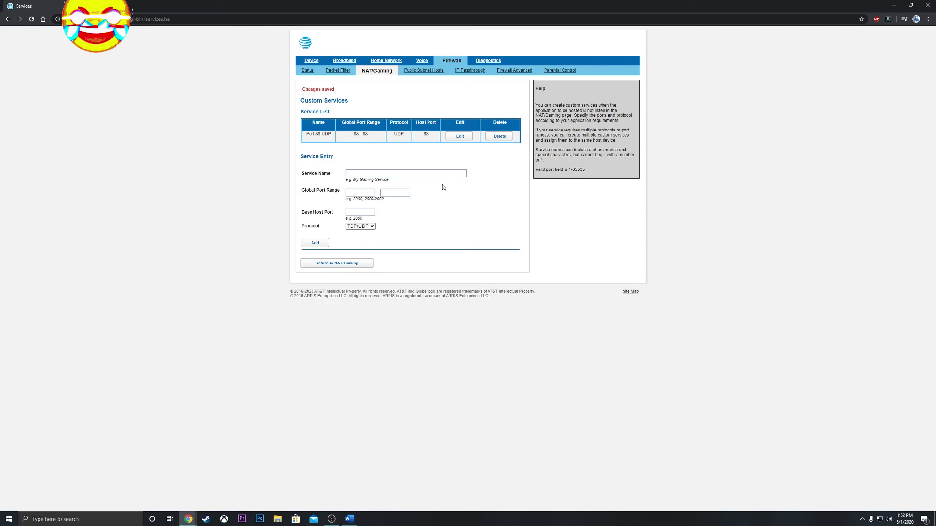
- Fill in 'Port 3074 UDP and TCP' with port range 3074–3074 and host port 3074
left_click(403, 172)
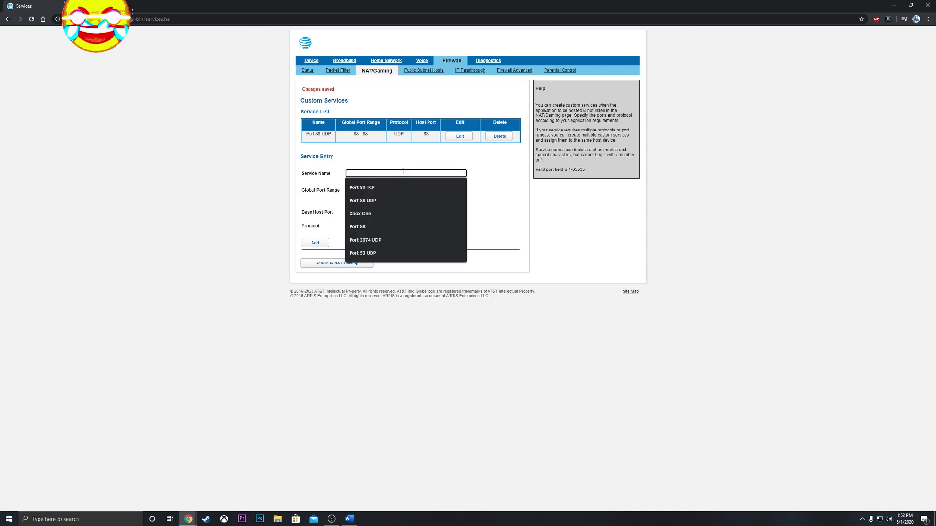
type("Port 3074")
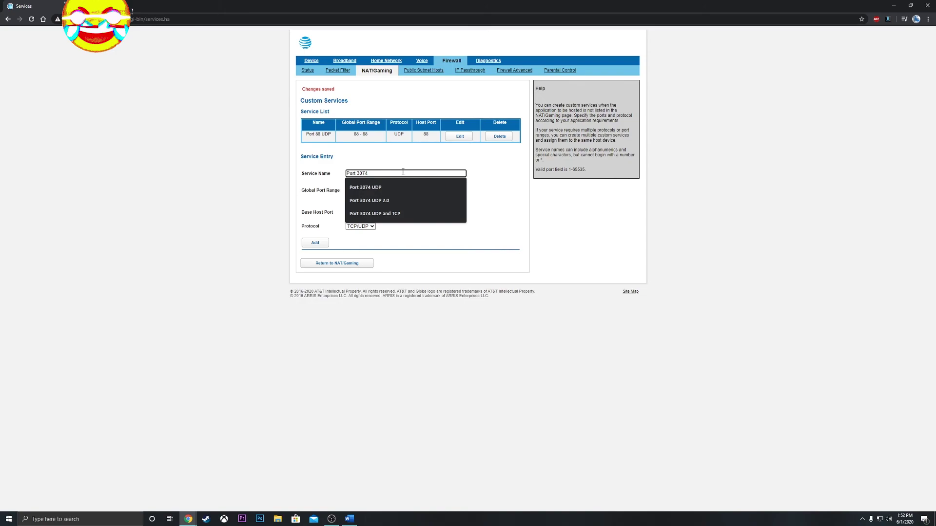
type(" UDP and TCP")
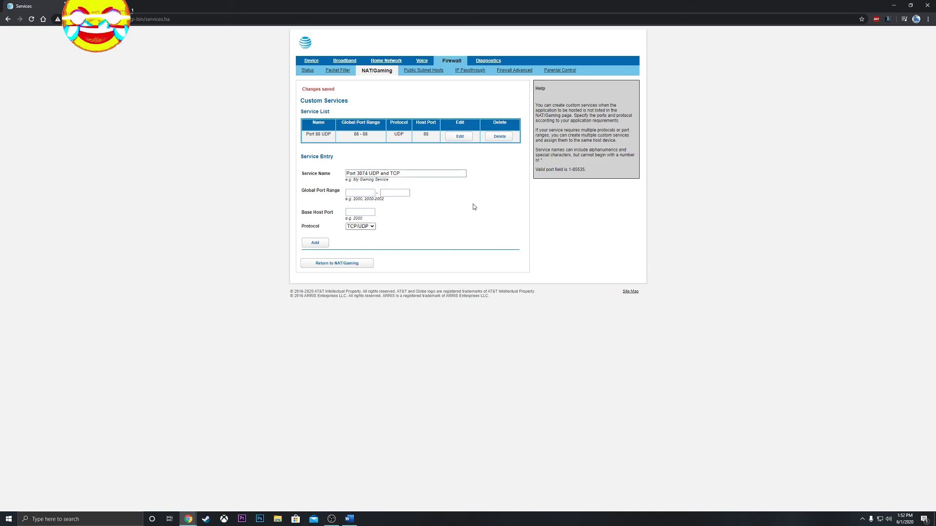
left_click(369, 194)
type("3")
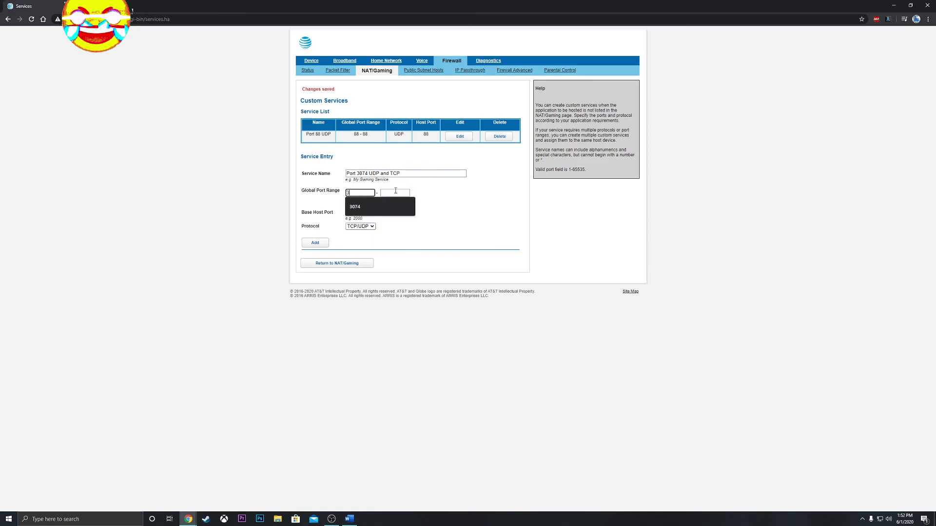
type("074")
left_click(396, 193)
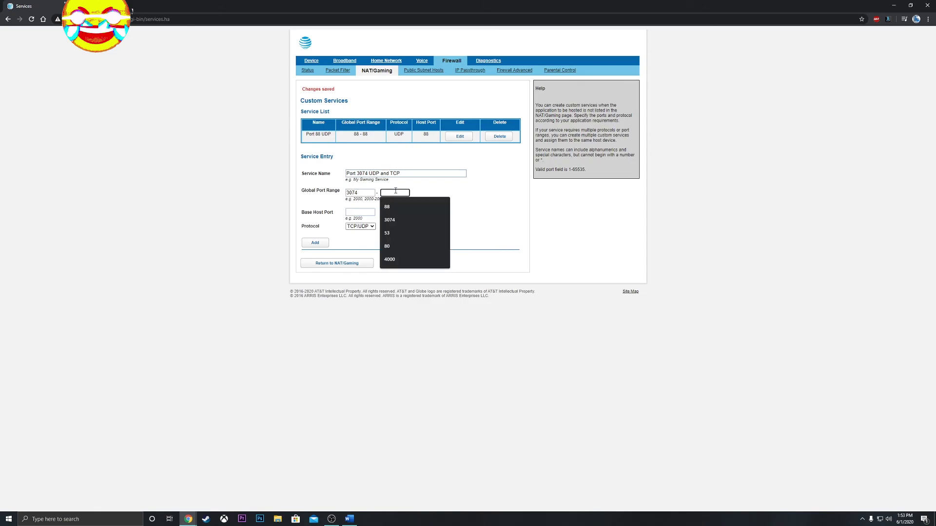
type("3074")
left_click(360, 213)
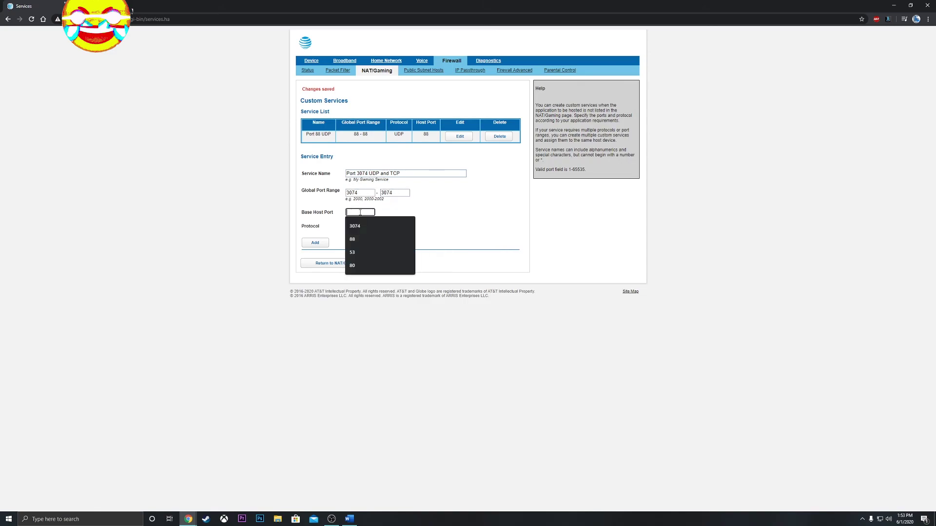
type("307")
left_click(378, 225)
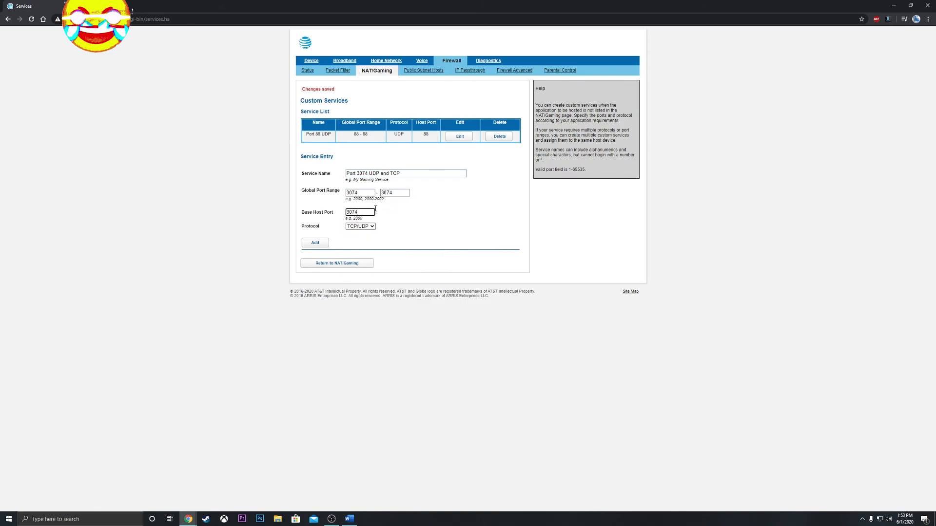
left_click(451, 225)
left_click_drag(400, 174, 372, 174)
left_click(407, 233)
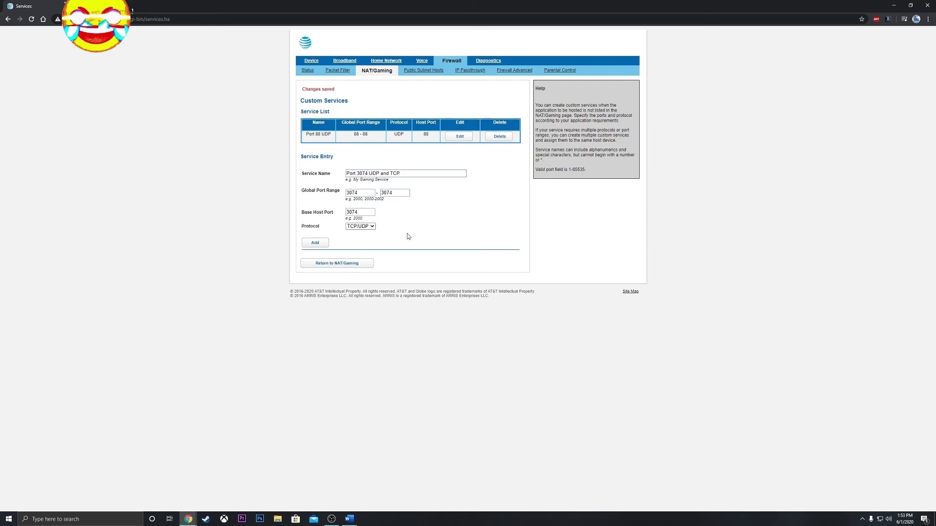
- Save the 3074 service, then add 'Port 53 UDP and TCP' with ports 53–53 and host port 53
left_click(323, 245)
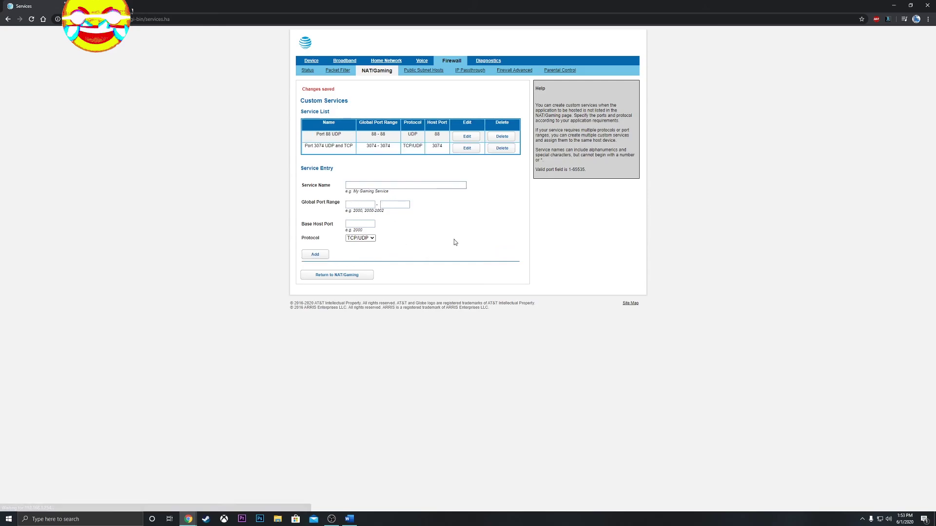
left_click(394, 186)
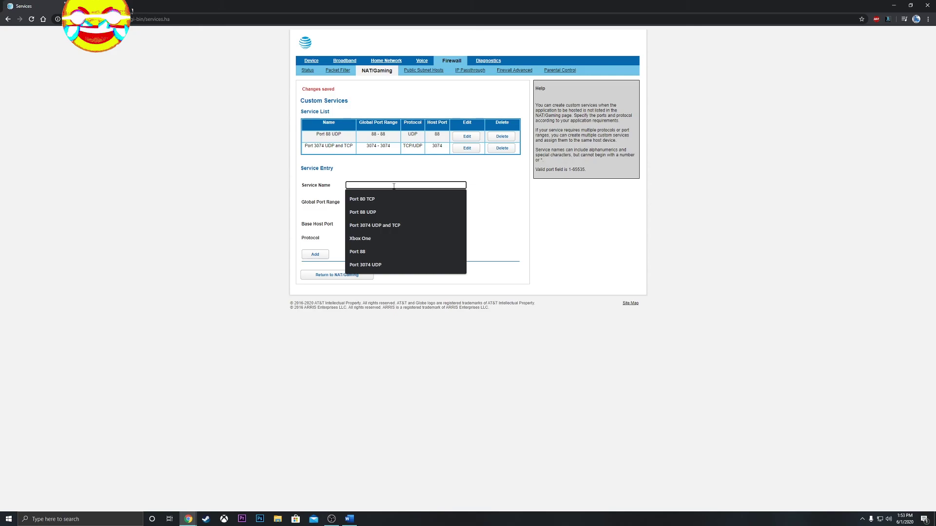
type("Port 53")
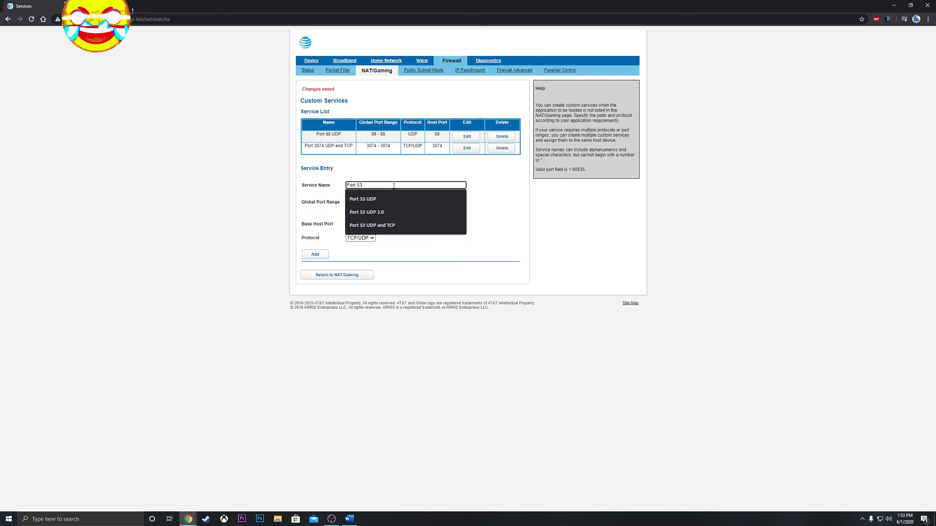
type(" UDP and TC")
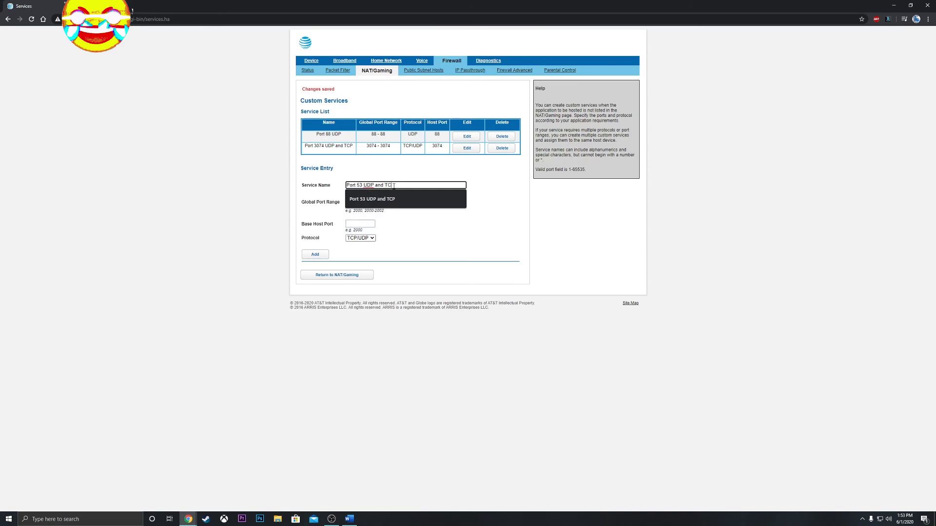
type("P")
key("Tab")
type("53")
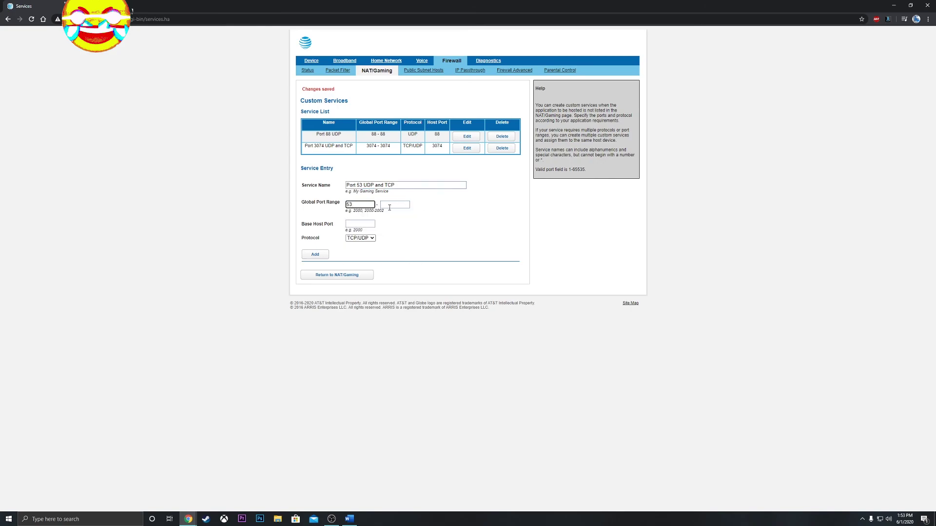
left_click(389, 207)
type("53")
left_click(371, 223)
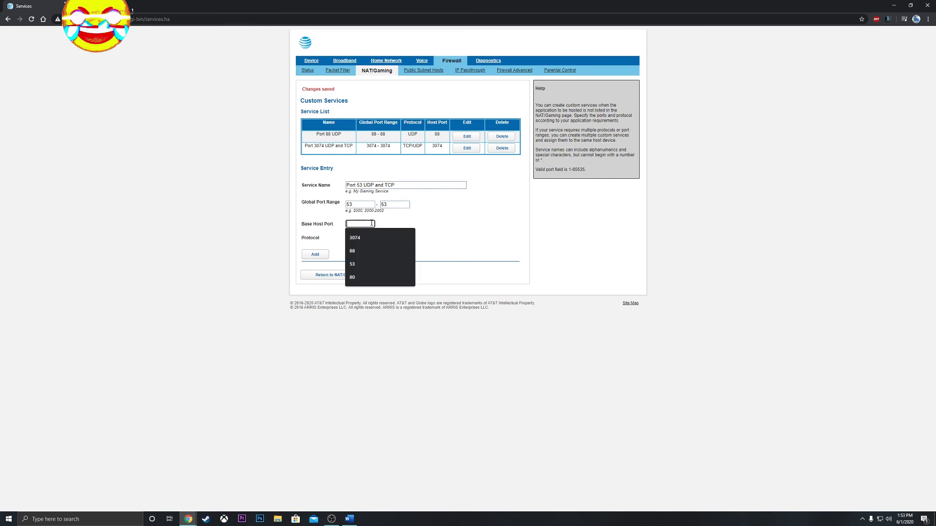
type("53")
left_click(440, 234)
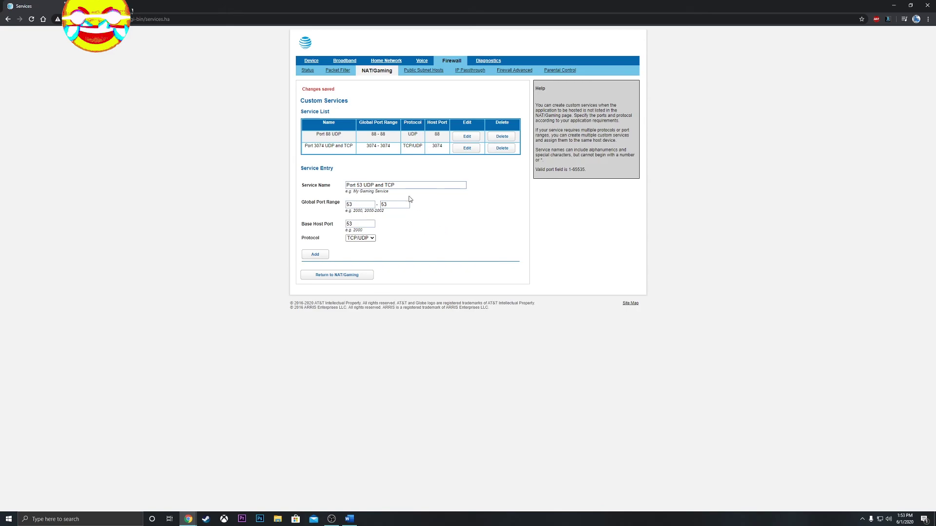
left_click(315, 254)
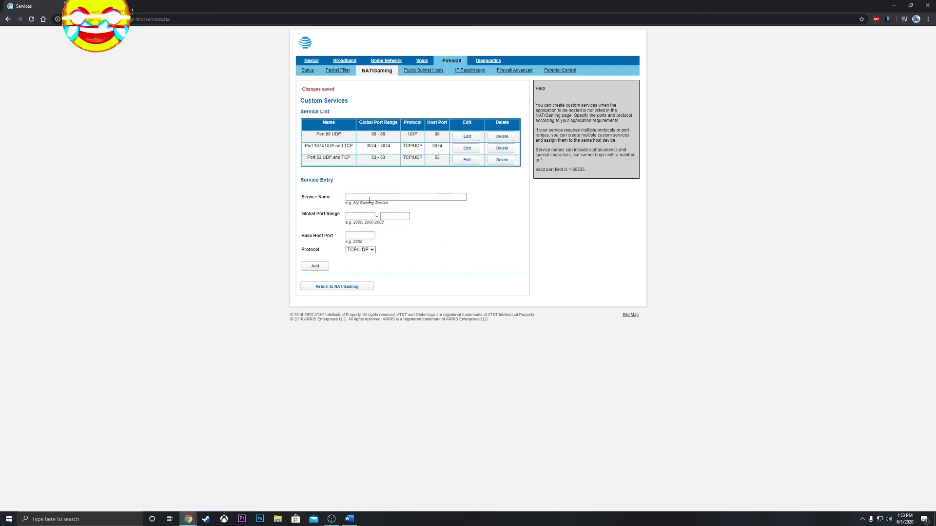
- Add 'Port 80 TCP' with port range 80–80, host port 80 and protocol TCP
left_click(370, 199)
type("Port 80")
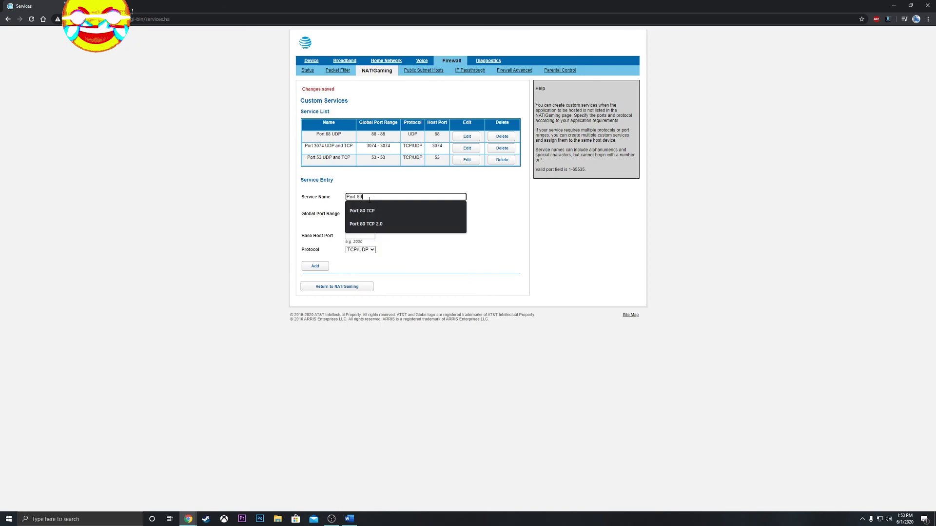
type(" TCP")
left_click(368, 216)
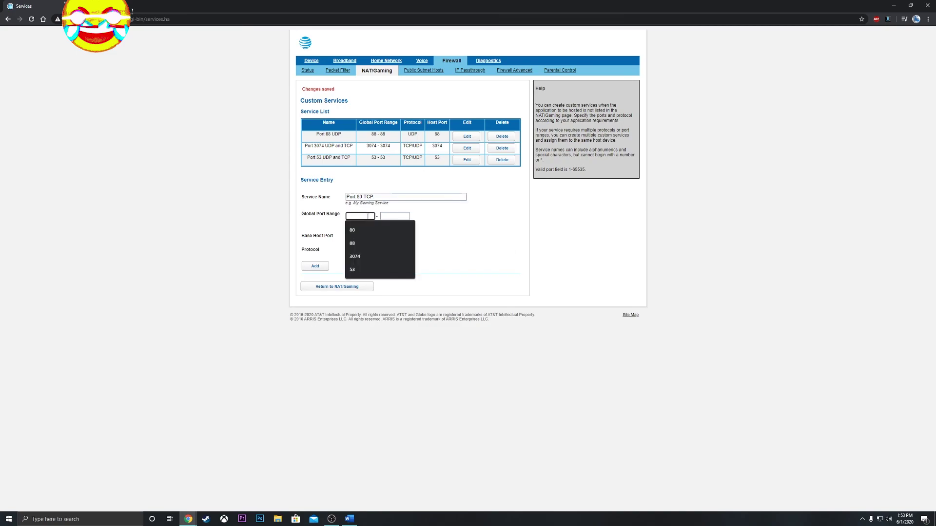
type("80")
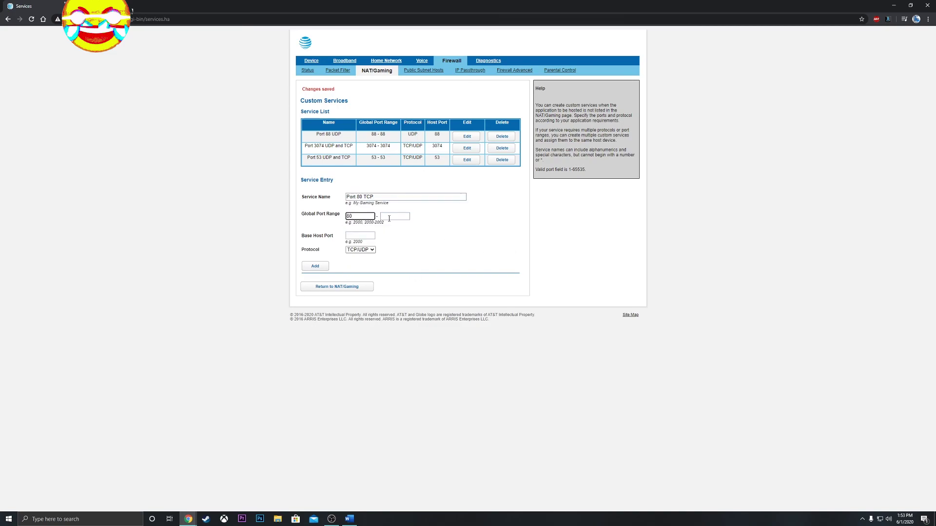
left_click(389, 217)
type("80")
left_click(370, 236)
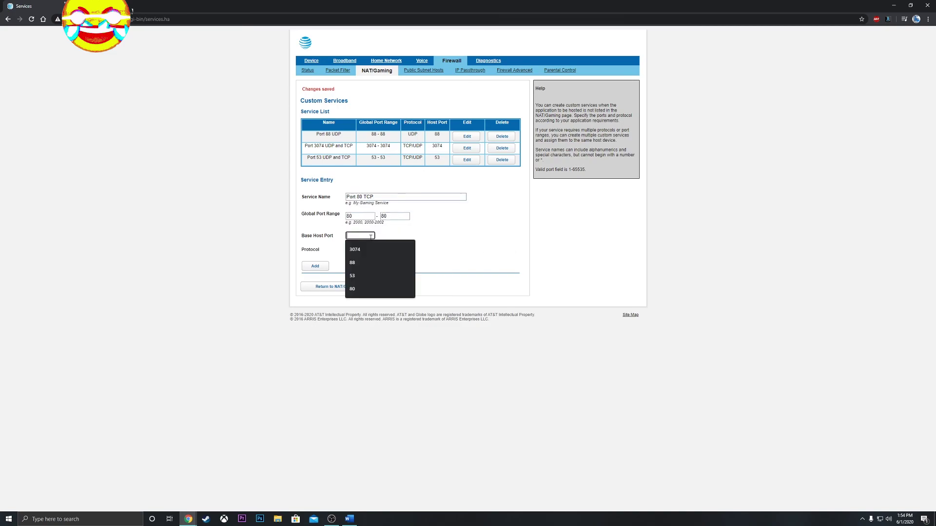
type("80")
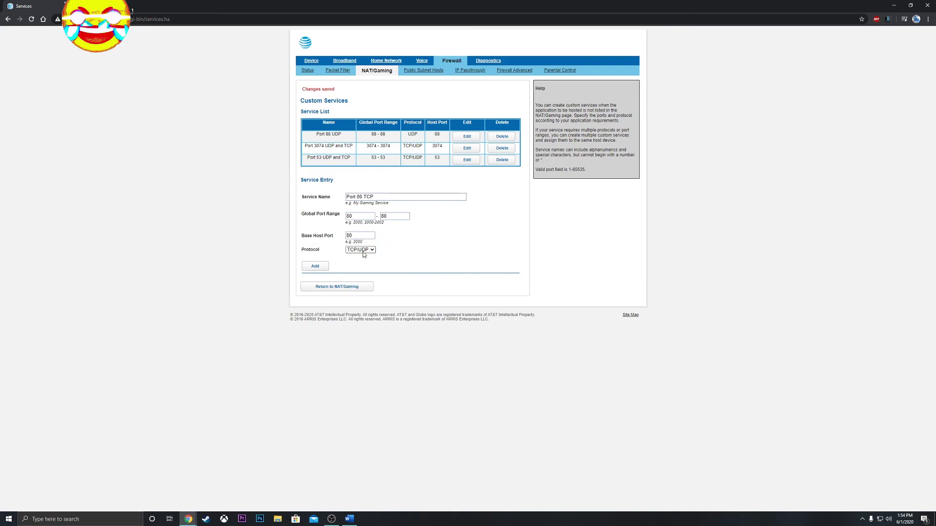
left_click(361, 250)
left_click(360, 262)
left_click(315, 266)
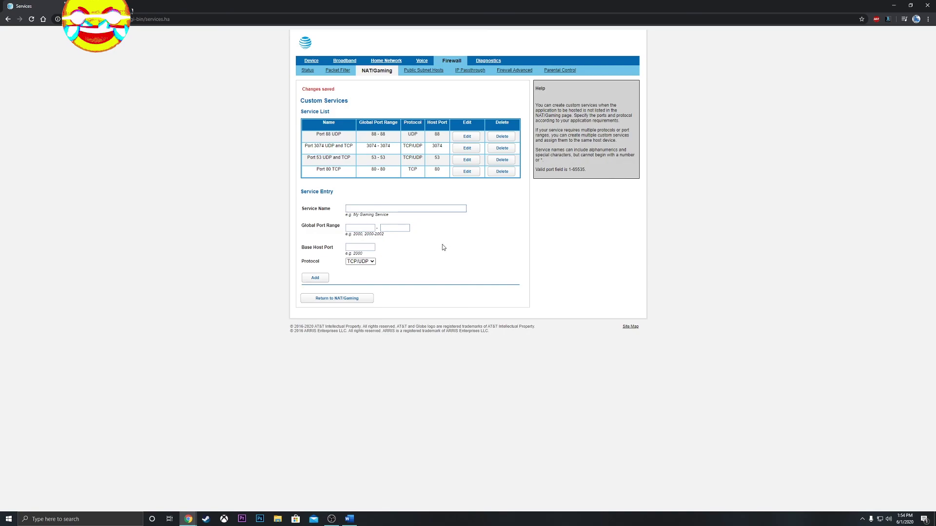
- Add 'Port 500 UDP' with port range 500–500, host port 500 and protocol UDP
left_click(388, 209)
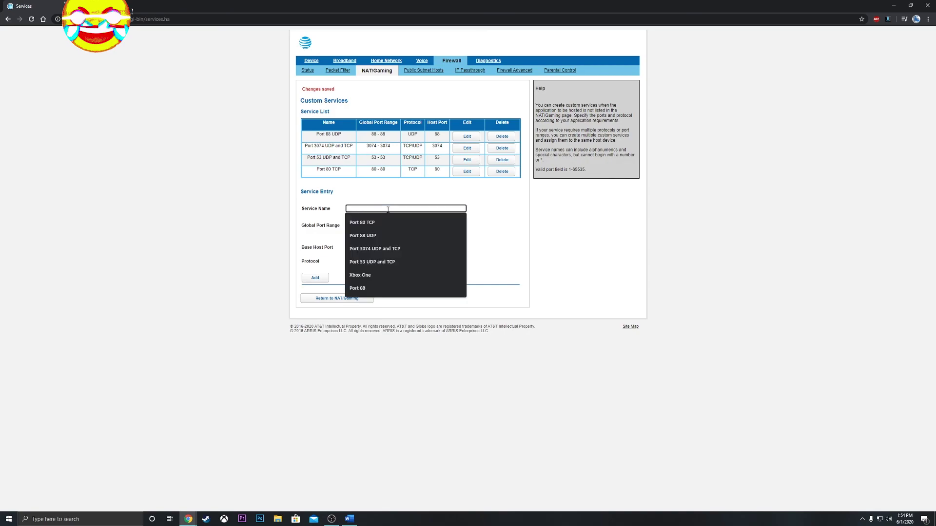
type("Port 500")
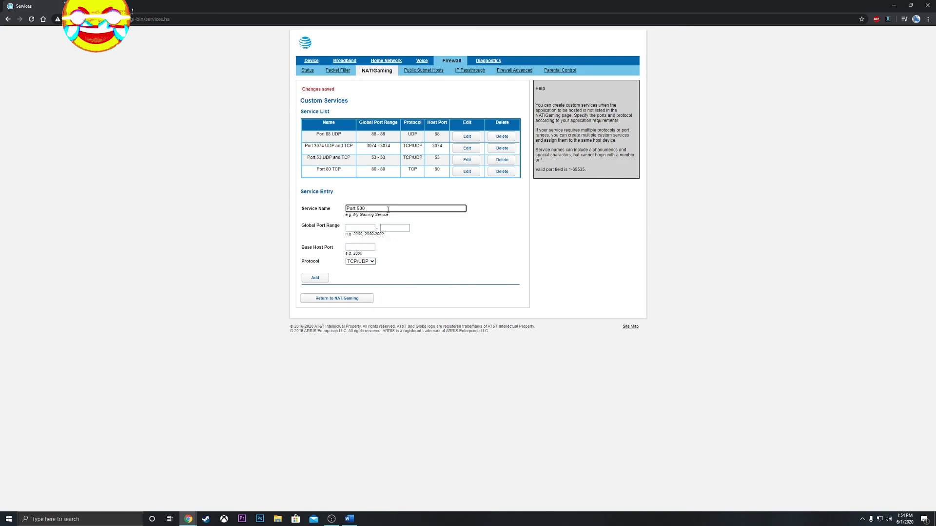
type(" UDP")
left_click(360, 229)
type("500")
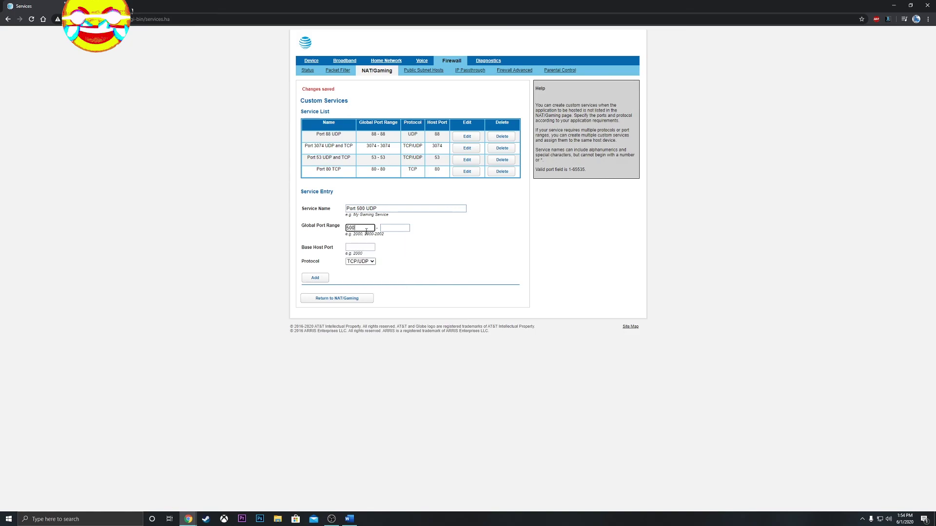
key("Tab")
type("500")
key("Tab")
type("500")
left_click(371, 263)
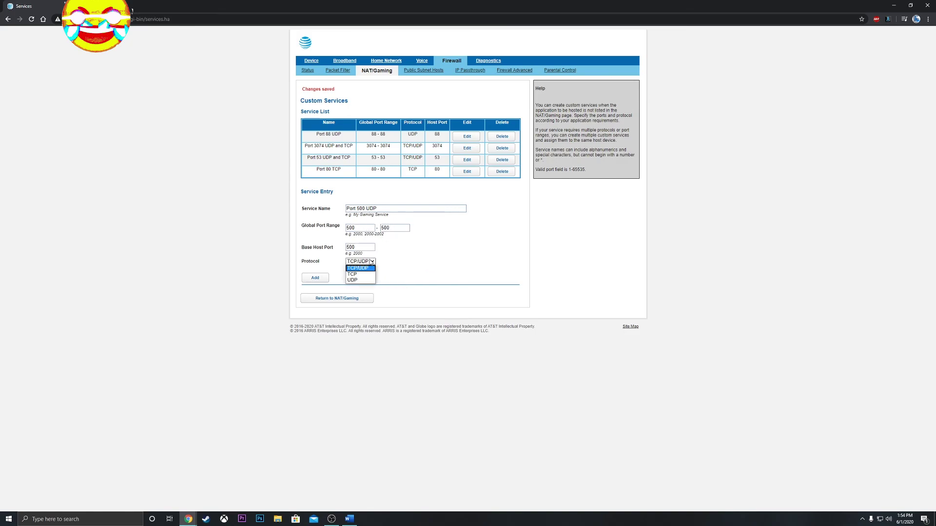
left_click(363, 280)
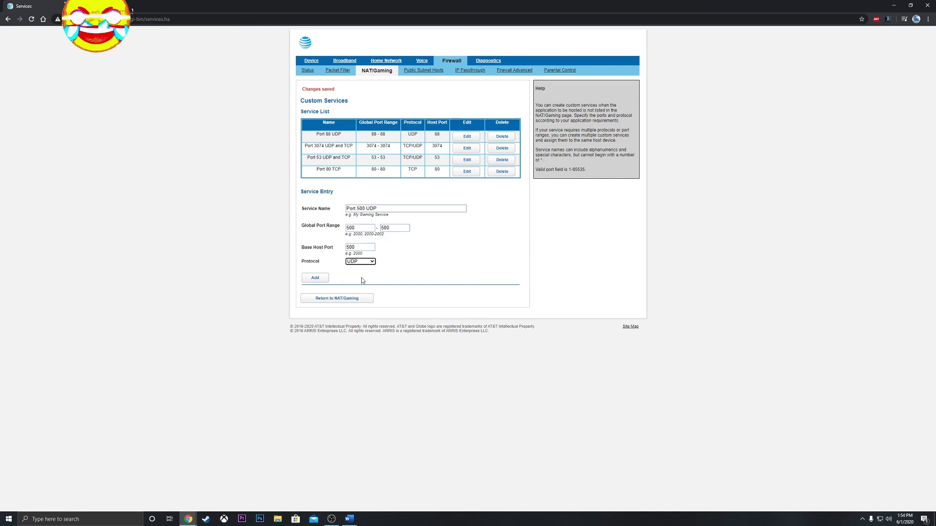
left_click(319, 279)
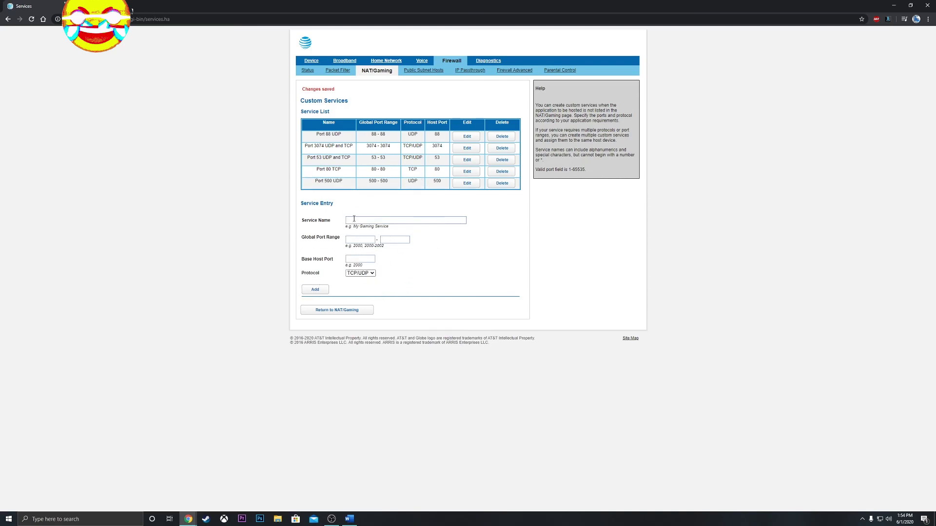
- Add a custom service 'Port 3544' forwarding global port range 3544–3544 to host port 3544
left_click(354, 220)
type("Port")
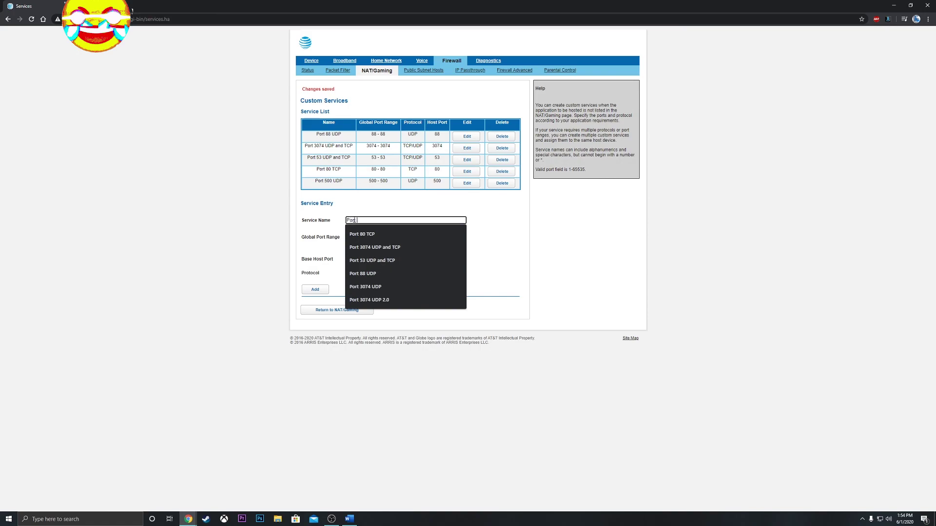
type(" 3544")
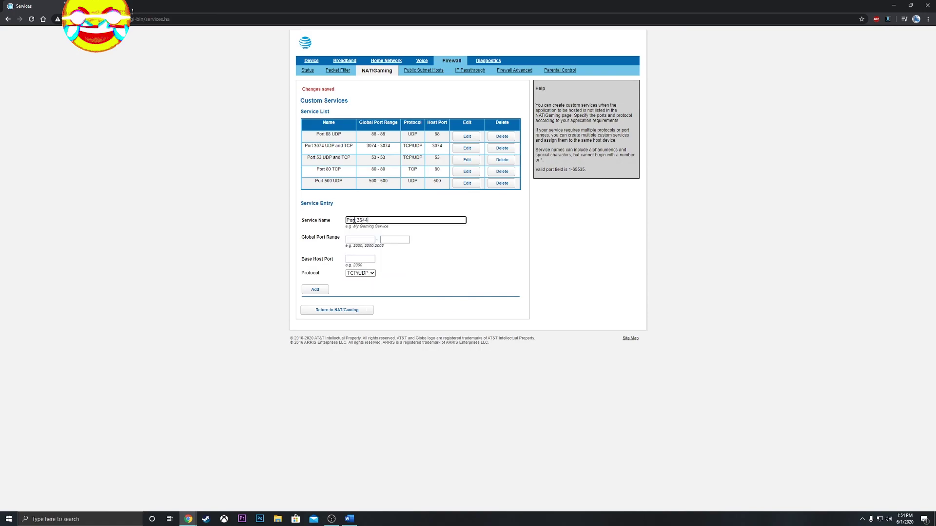
left_click(366, 238)
type("3544")
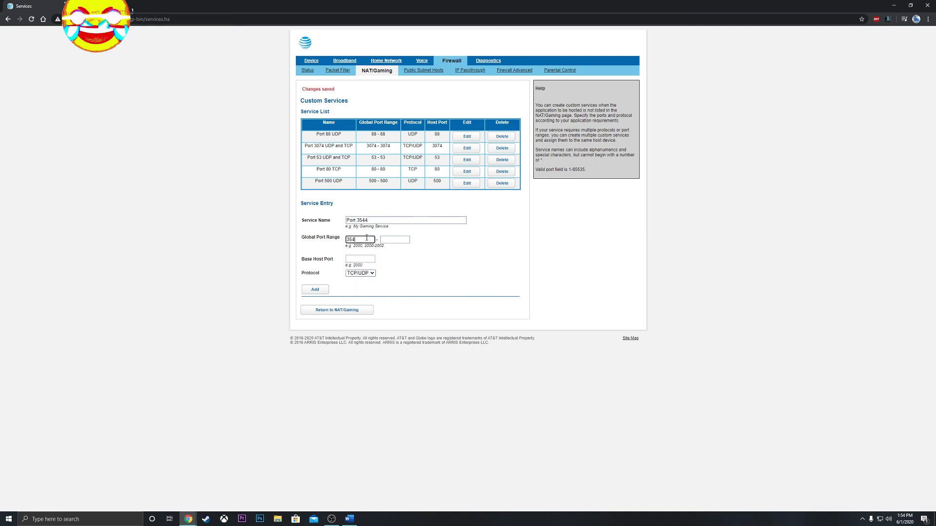
key("Tab")
type("3544")
key("Tab")
type("3544")
left_click(361, 273)
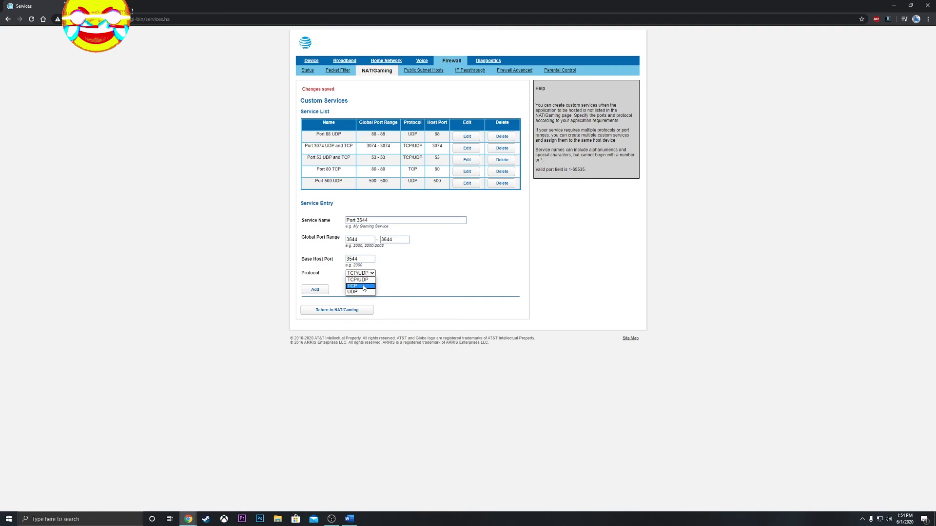
left_click(314, 291)
- Add custom service 'Port 4500 UDP' with port range 4500–4500, host port 4500, protocol UDP
left_click(357, 233)
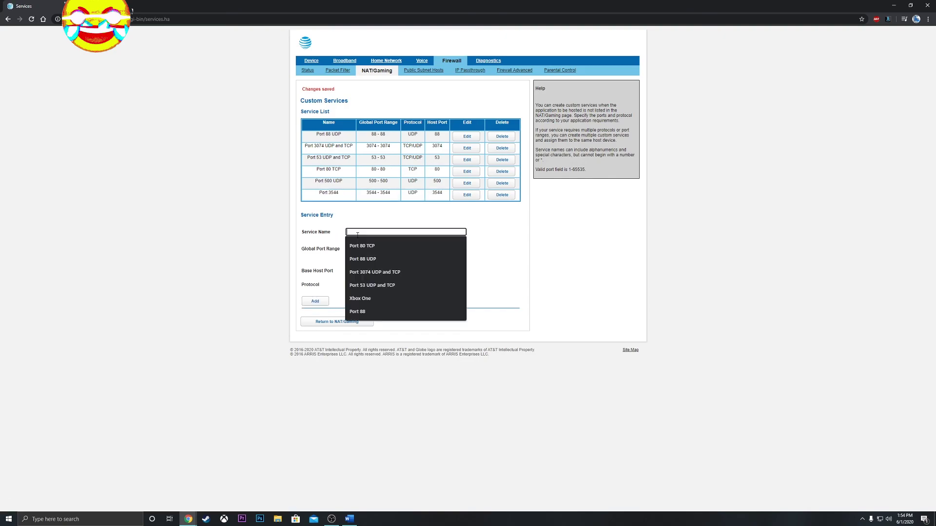
type("Port 45")
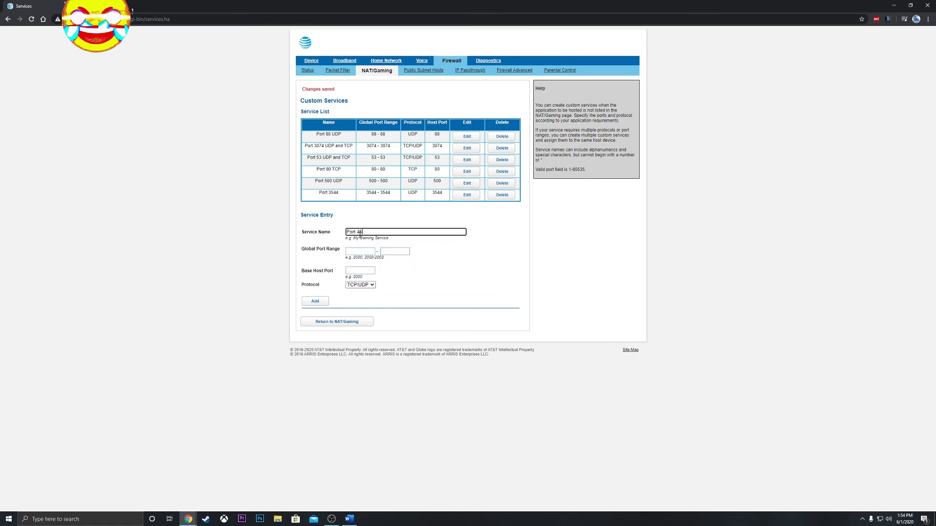
type("00 DU")
type("UDP")
left_click(354, 250)
type("4500")
key("Tab")
type("465")
key("BackSpace")
key("BackSpace")
type("500")
key("Tab")
type("450")
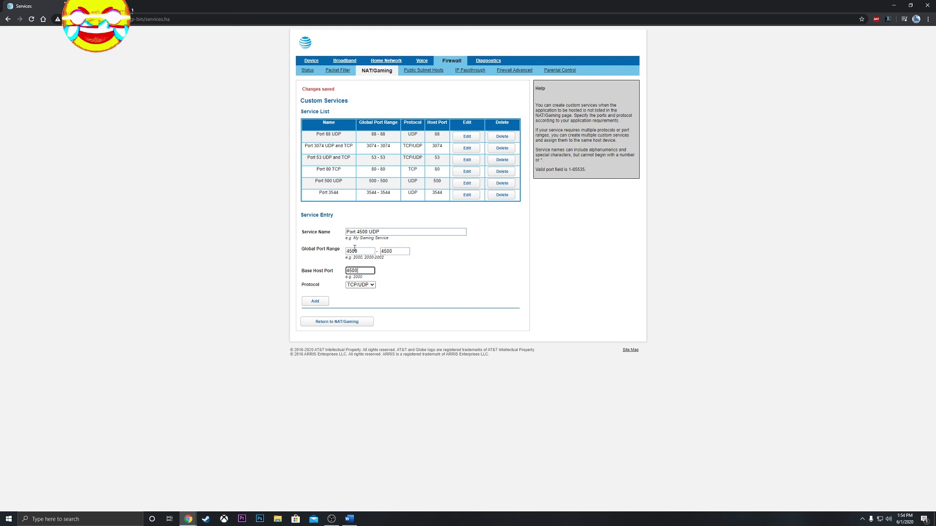
left_click(368, 284)
left_click(359, 304)
left_click(317, 303)
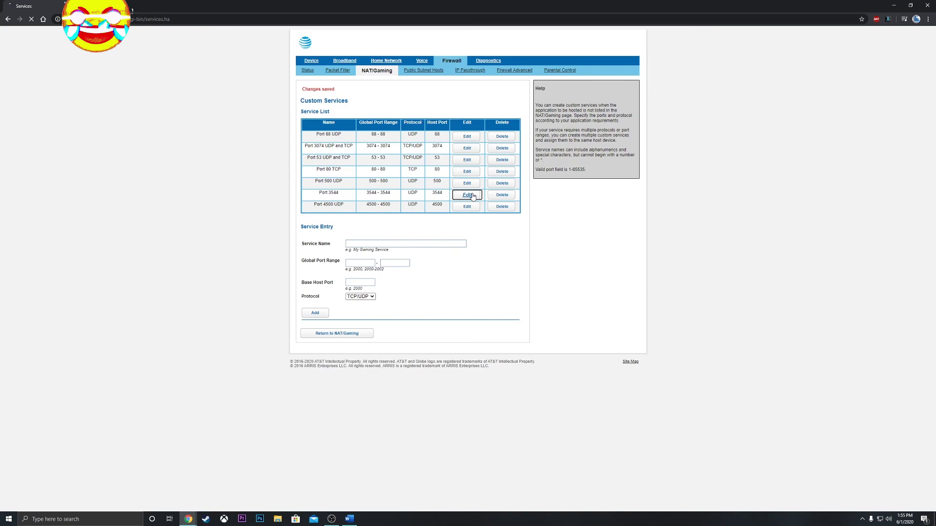
- Edit the Port 3544 service, append 'UDP' to its name, and save the change
left_click(466, 195)
left_click(388, 232)
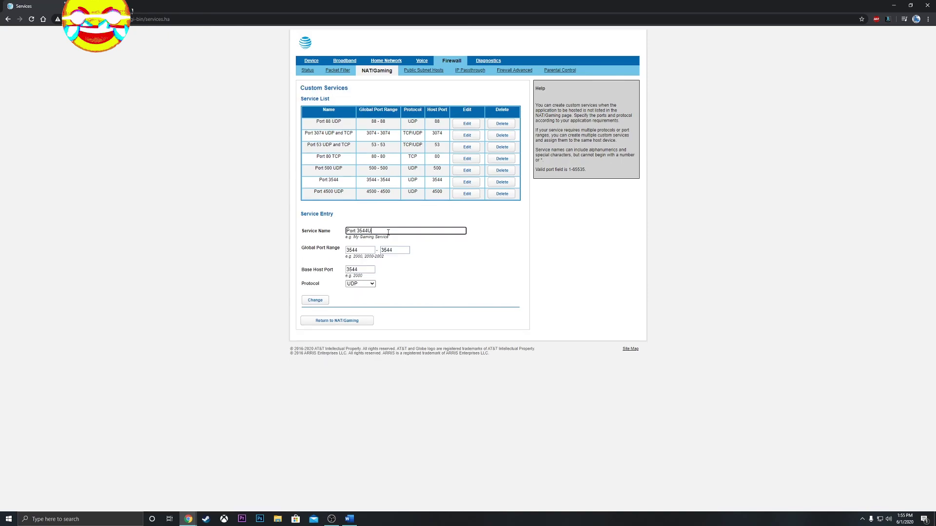
type("UDP")
left_click(315, 301)
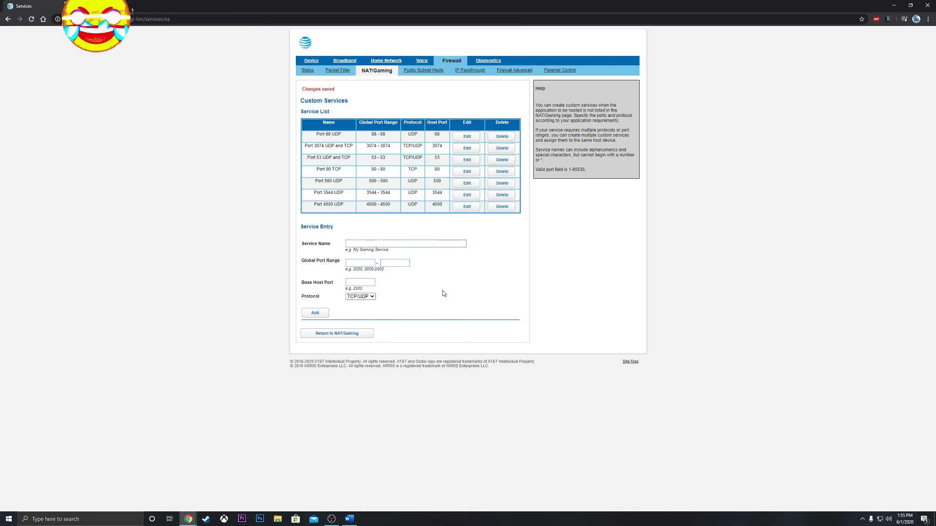
- Back on the NAT/Gaming page, host Port 3074 UDP and TCP on the XBOXONE device
left_click(338, 337)
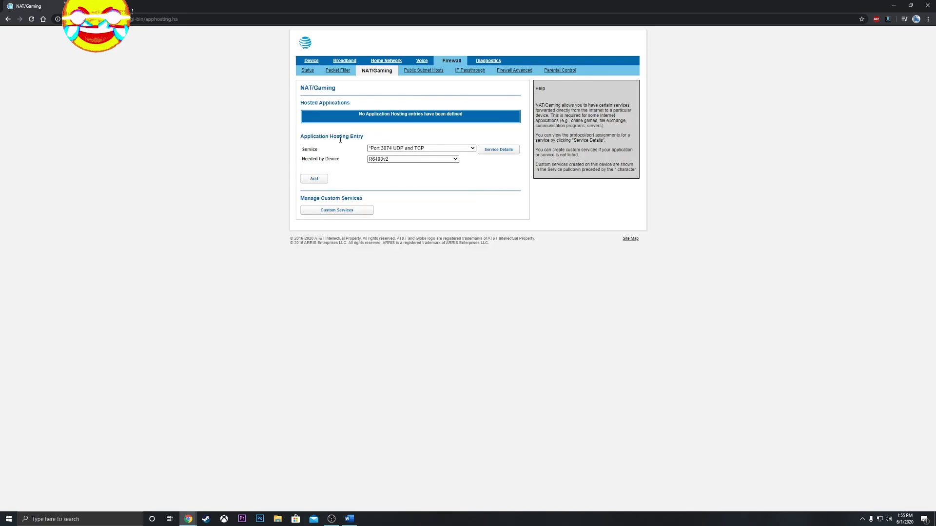
left_click(424, 148)
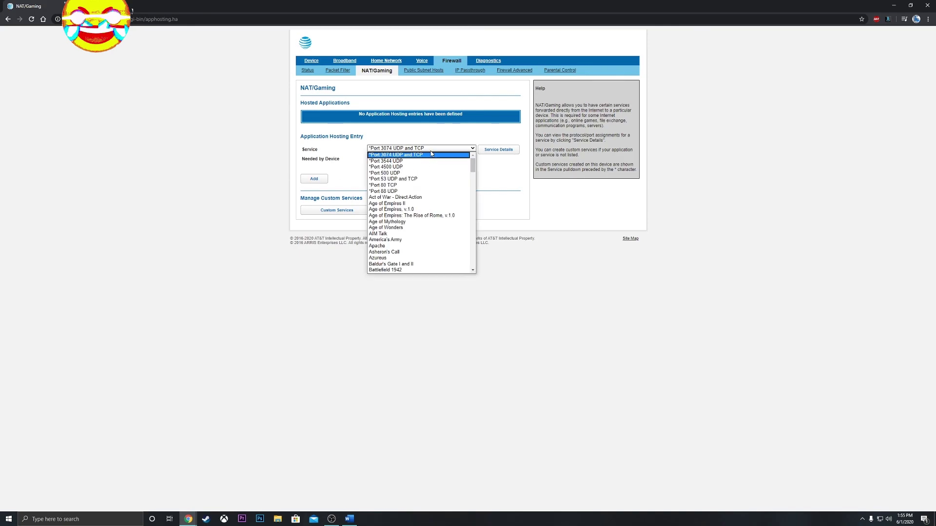
scroll(385, 234, "down", 5)
scroll(387, 251, "up", 10)
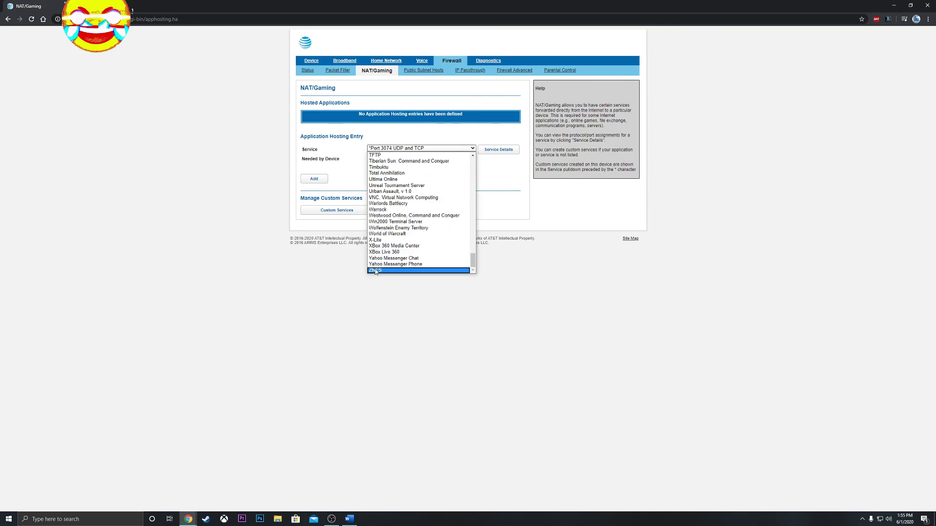
scroll(389, 259, "up", 8)
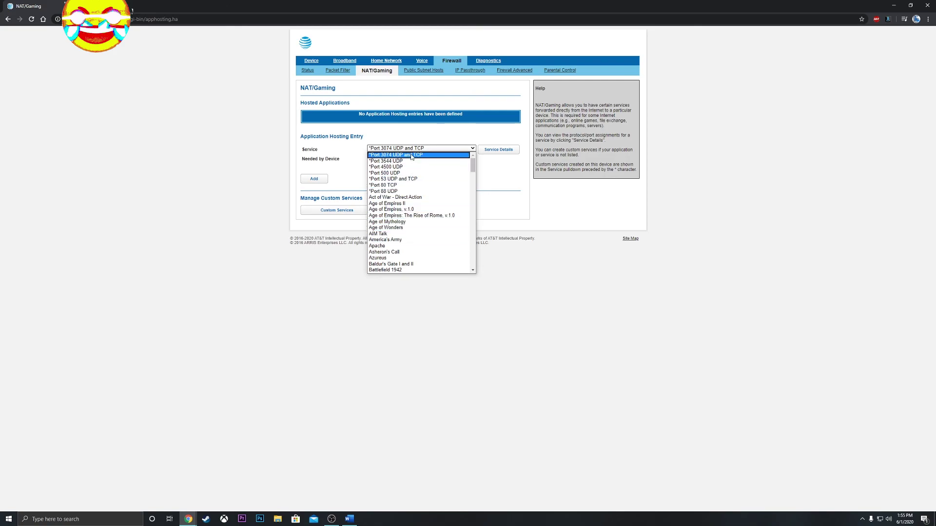
left_click(390, 154)
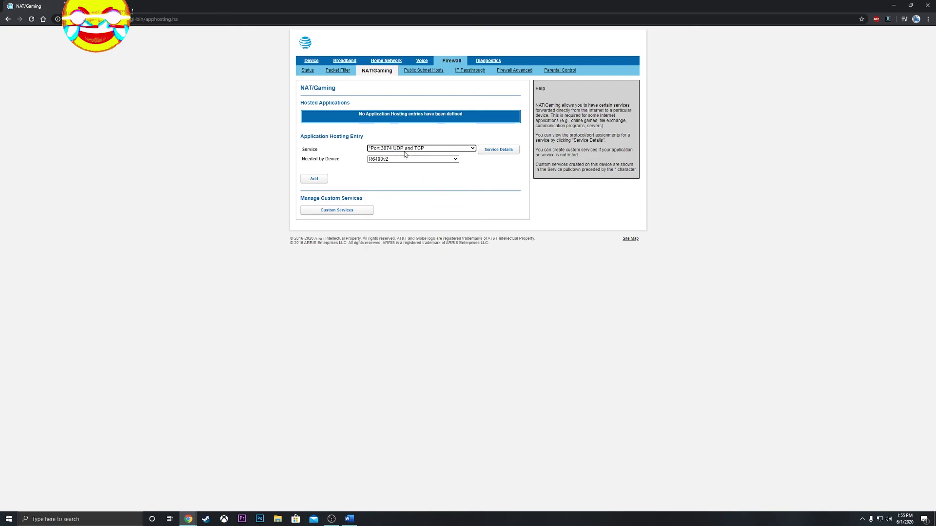
left_click(408, 159)
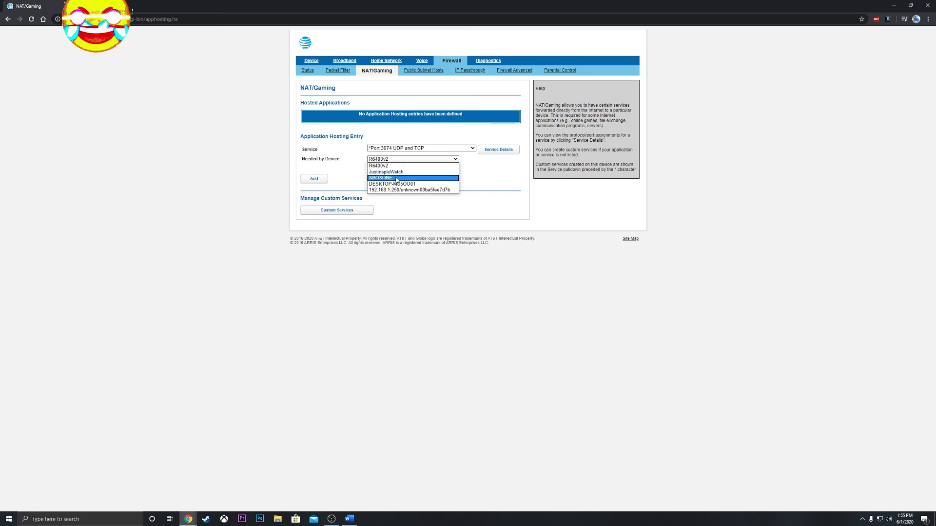
left_click(396, 178)
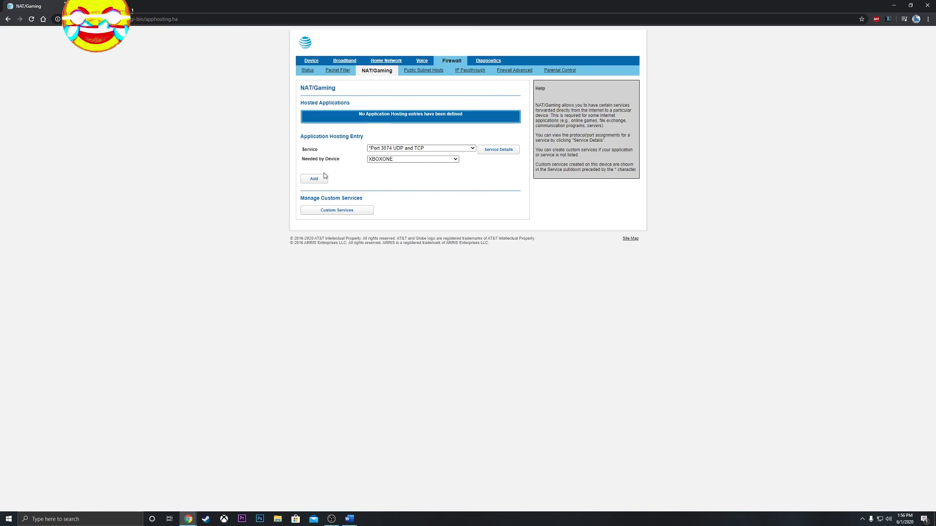
left_click(313, 180)
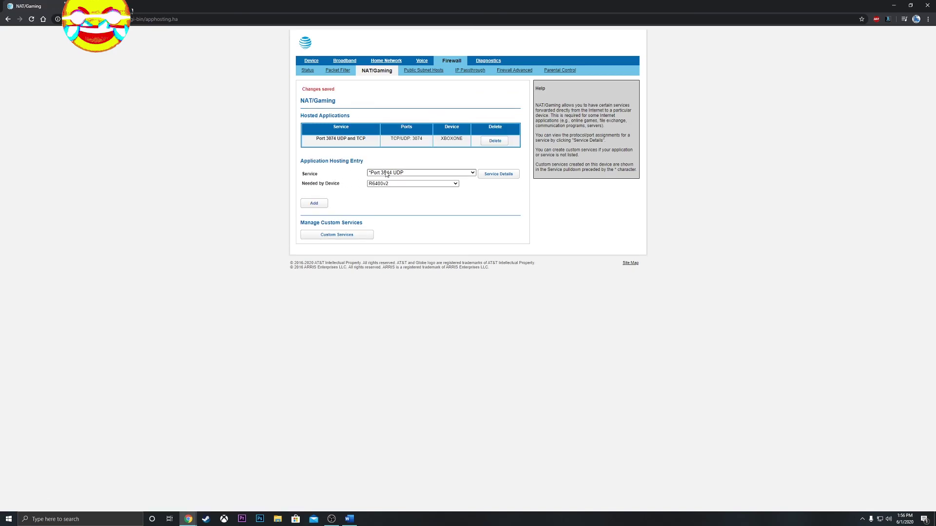
- Host Port 3544 UDP, Port 4500 UDP and Port 500 UDP on XBOXONE
left_click(390, 184)
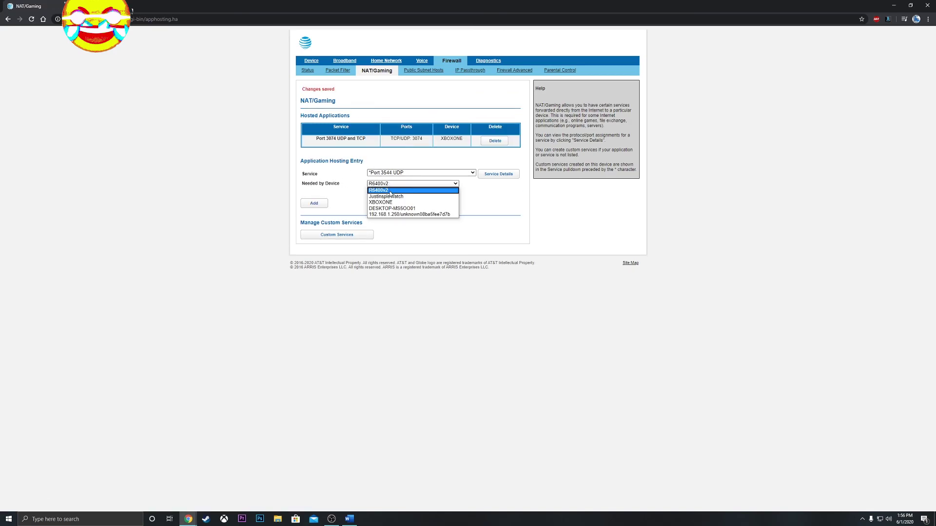
left_click(386, 203)
left_click(319, 205)
left_click(390, 195)
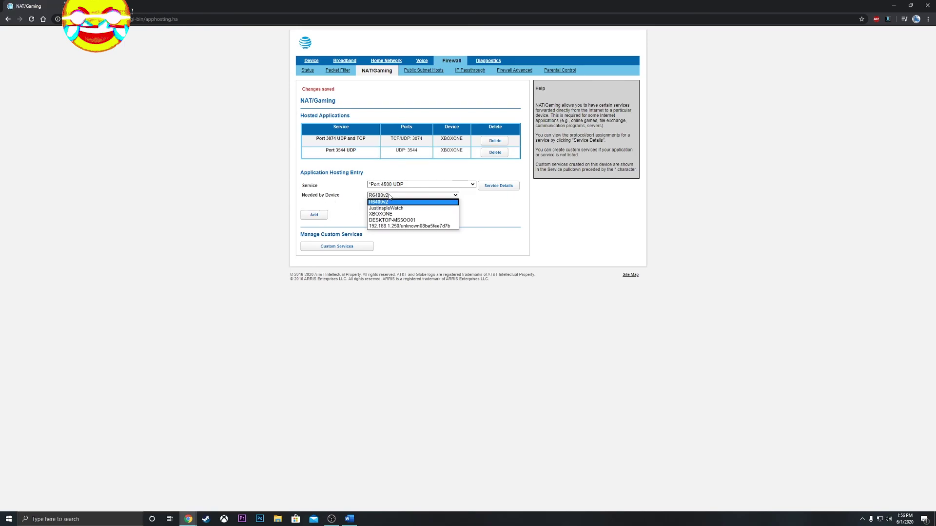
left_click(386, 215)
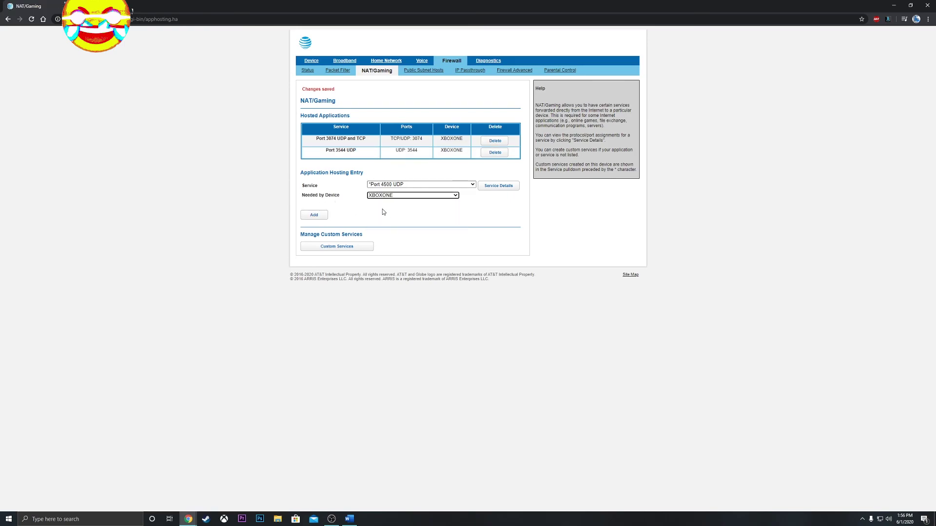
left_click(312, 218)
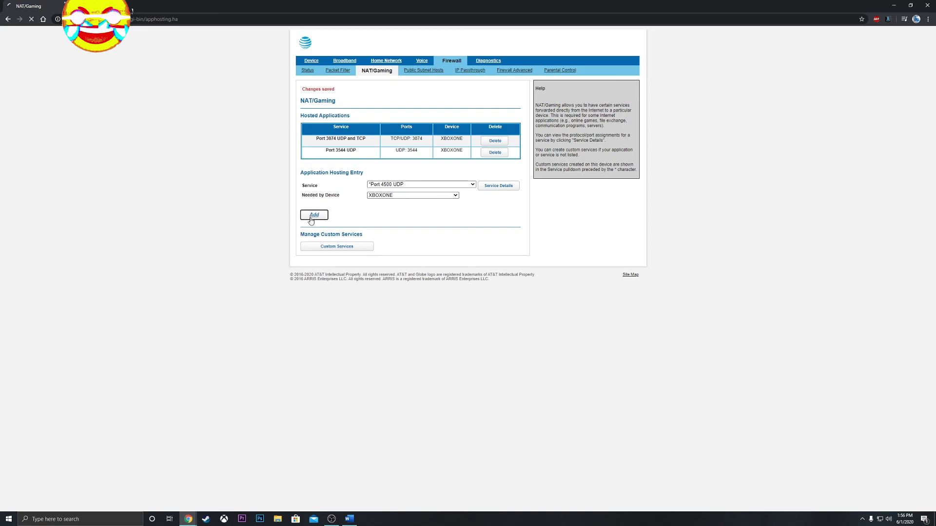
left_click(385, 206)
left_click(383, 226)
left_click(316, 228)
- Select Port 53 UDP and TCP as the service and host it on XBOXONE
left_click(399, 208)
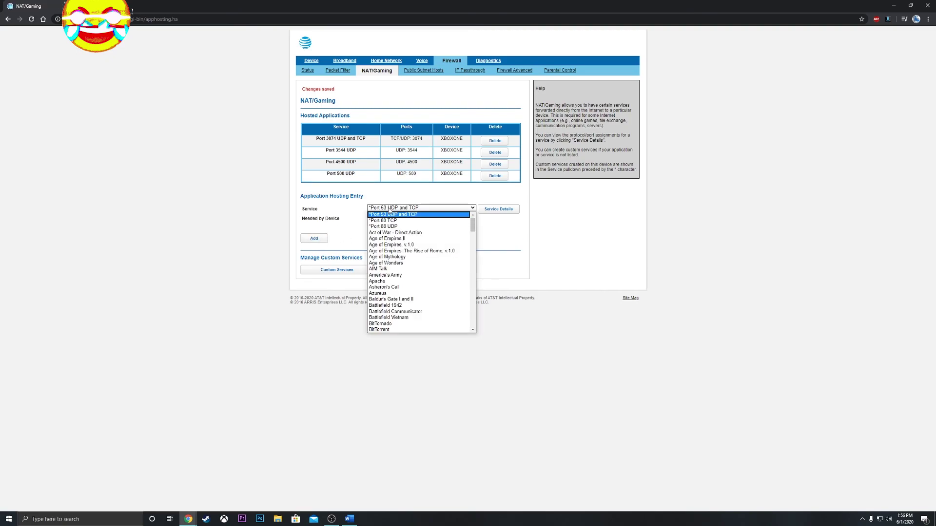
left_click(385, 220)
left_click(385, 220)
left_click(383, 237)
left_click(314, 239)
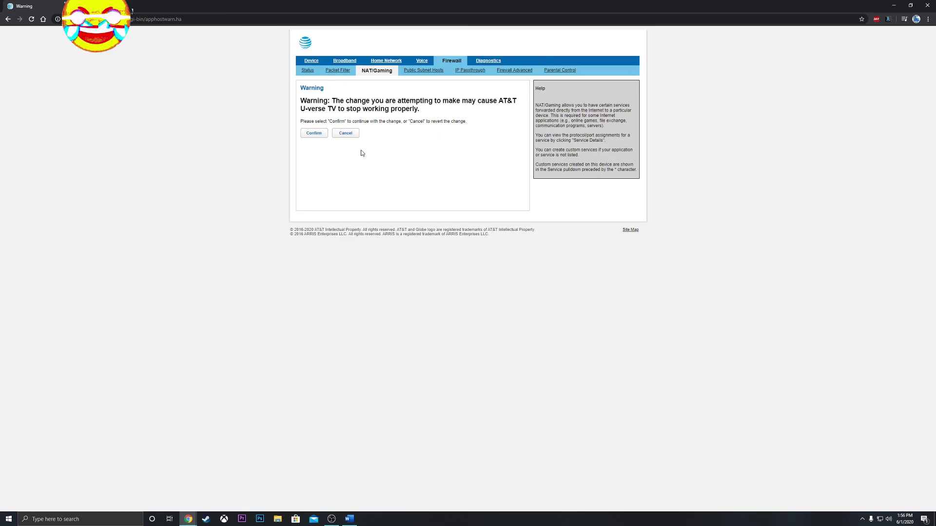
- Confirm the U-verse TV warning, then host Port 80 TCP on XBOXONE
left_click(318, 136)
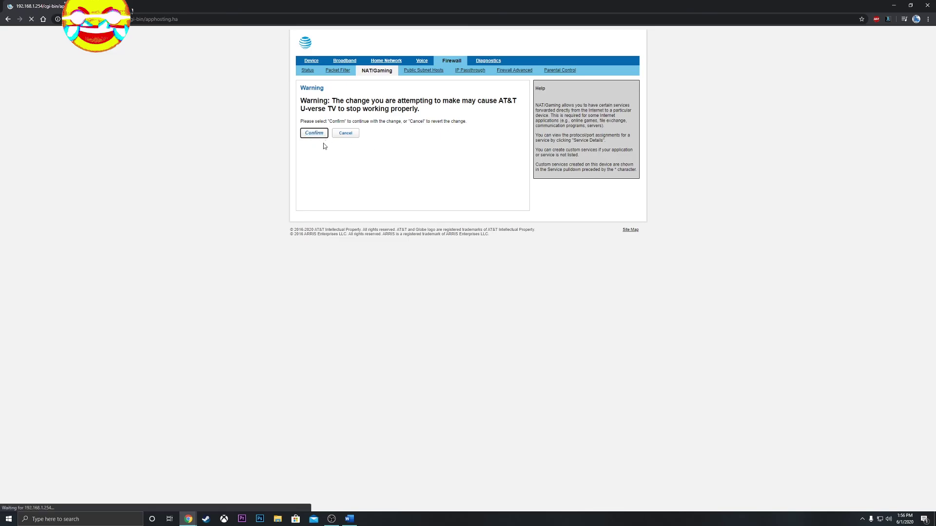
left_click(386, 231)
left_click(389, 247)
left_click(321, 252)
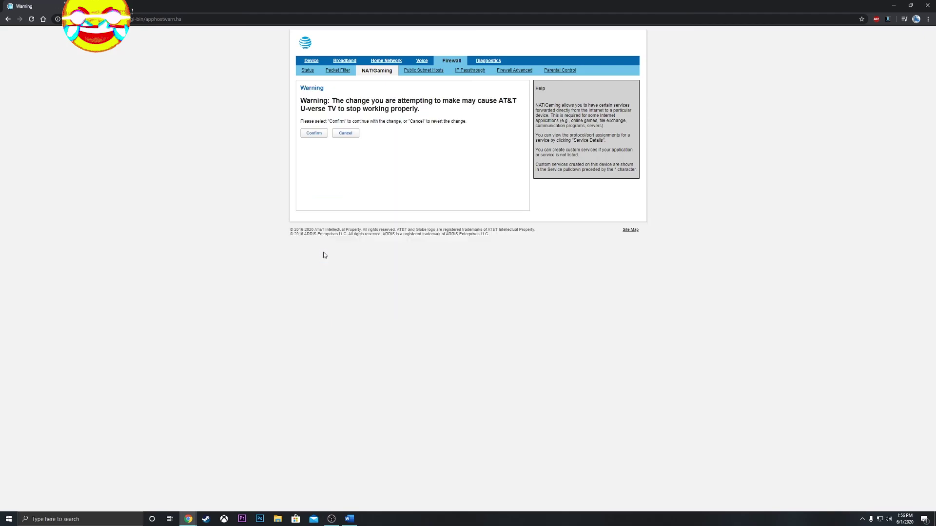
- Confirm the U-verse TV warning, host Port 88 UDP on XBOXONE, then check the service list
left_click(317, 135)
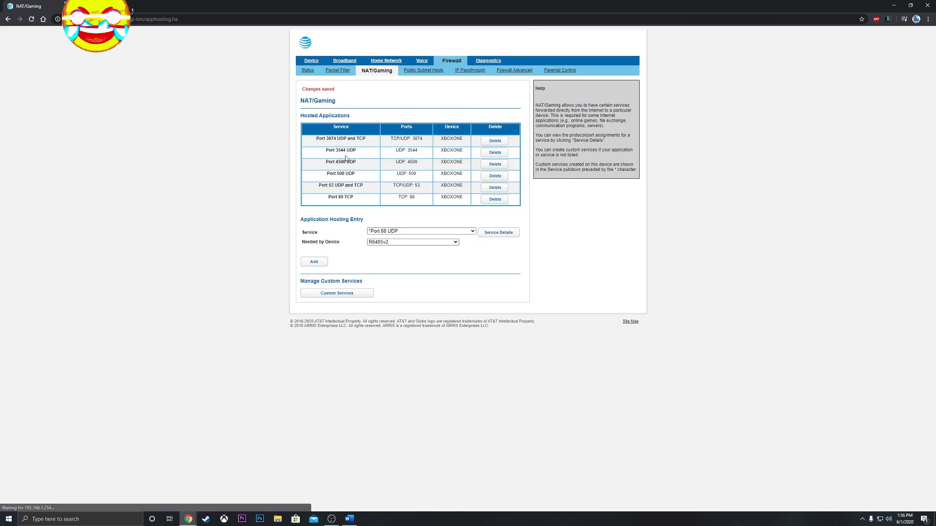
left_click(396, 242)
left_click(390, 248)
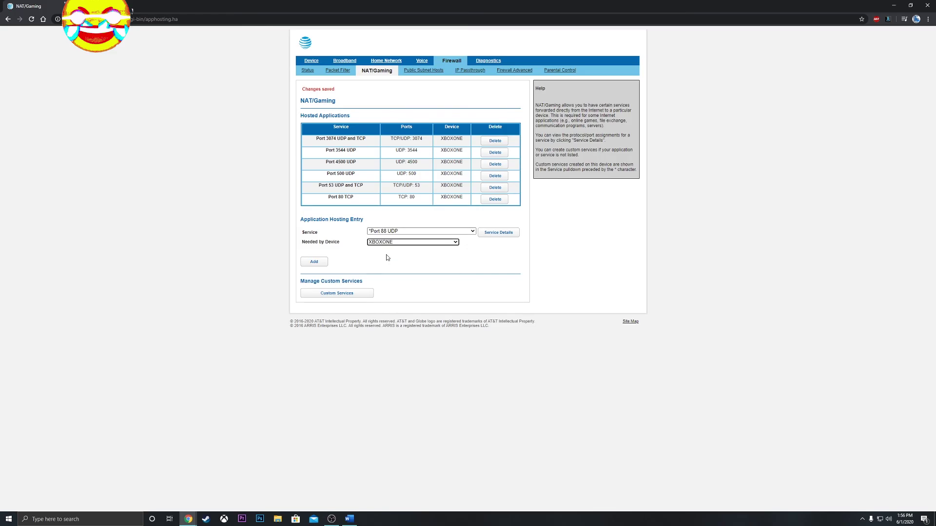
left_click(316, 263)
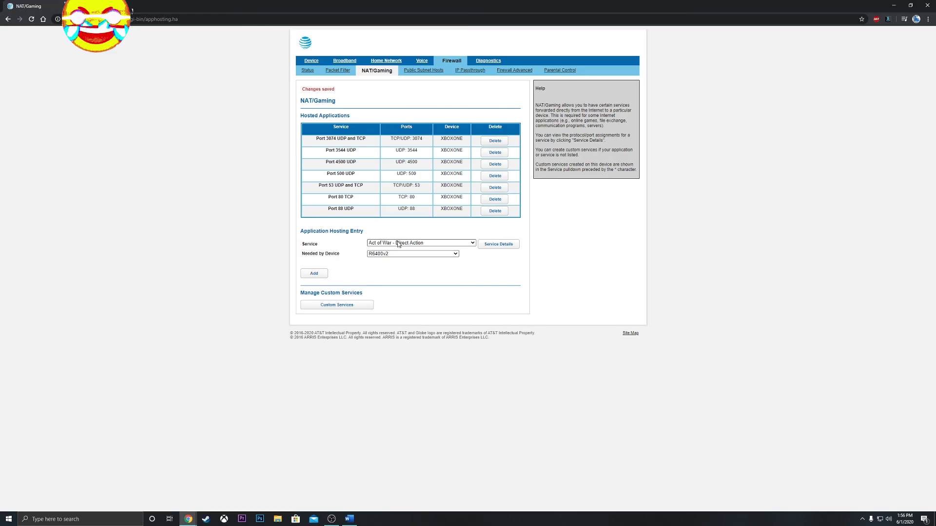
left_click(398, 243)
scroll(398, 316, "down", 10)
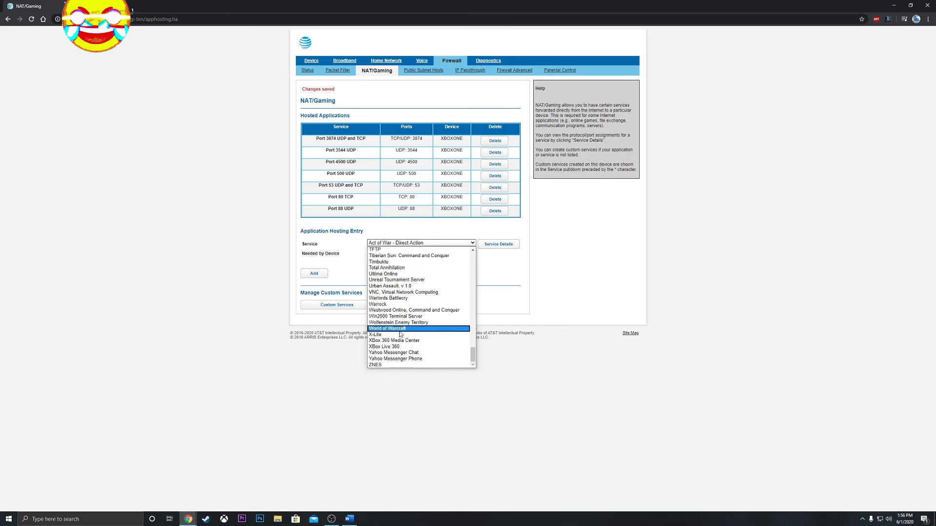
scroll(398, 317, "up", 10)
left_click(520, 283)
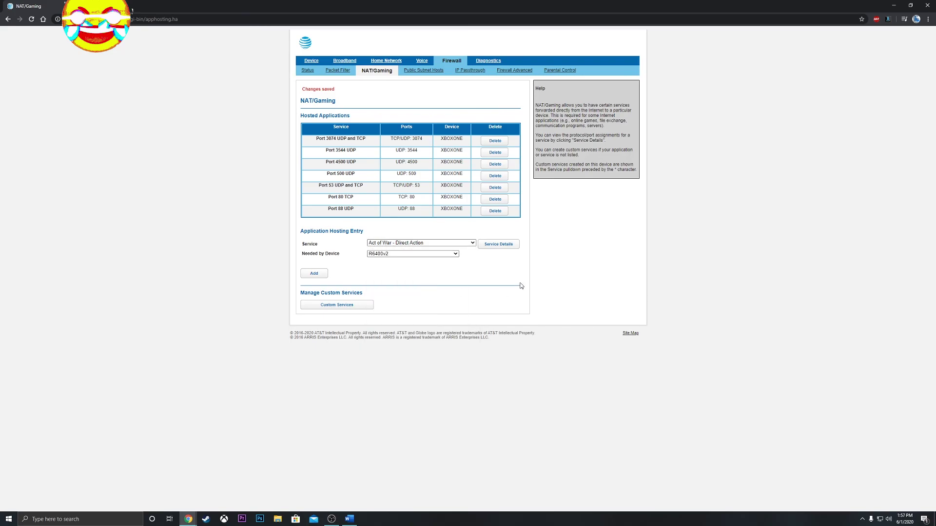